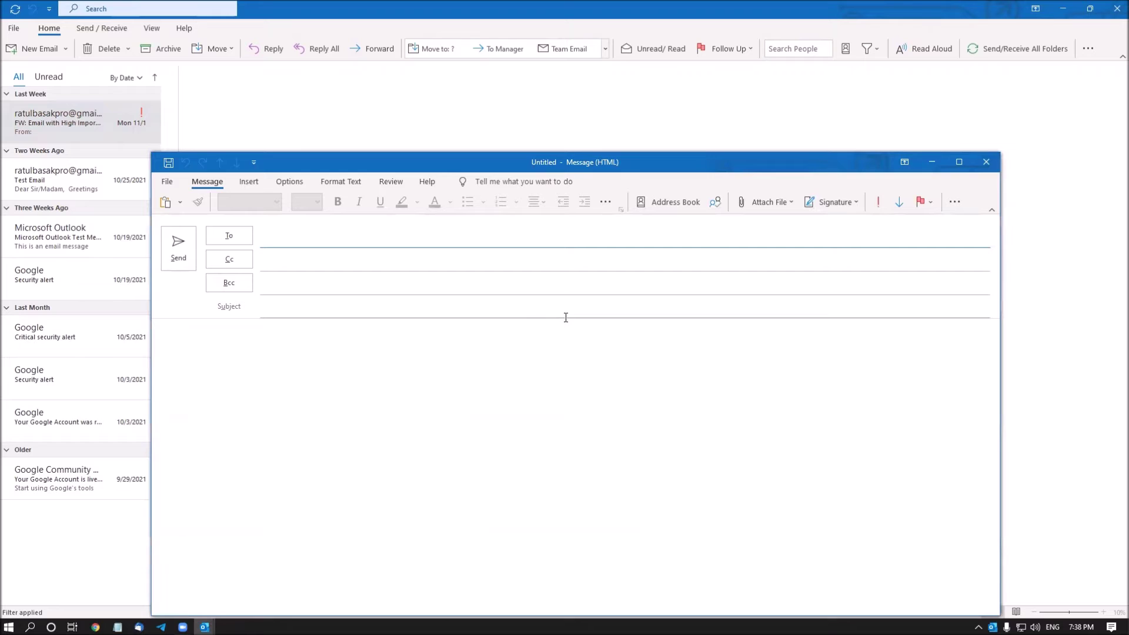
# Enter the recipient's e-mail address in the new message and set the subject to "Test Attachment".
pyautogui.write('ra')
pyautogui.press('Return')
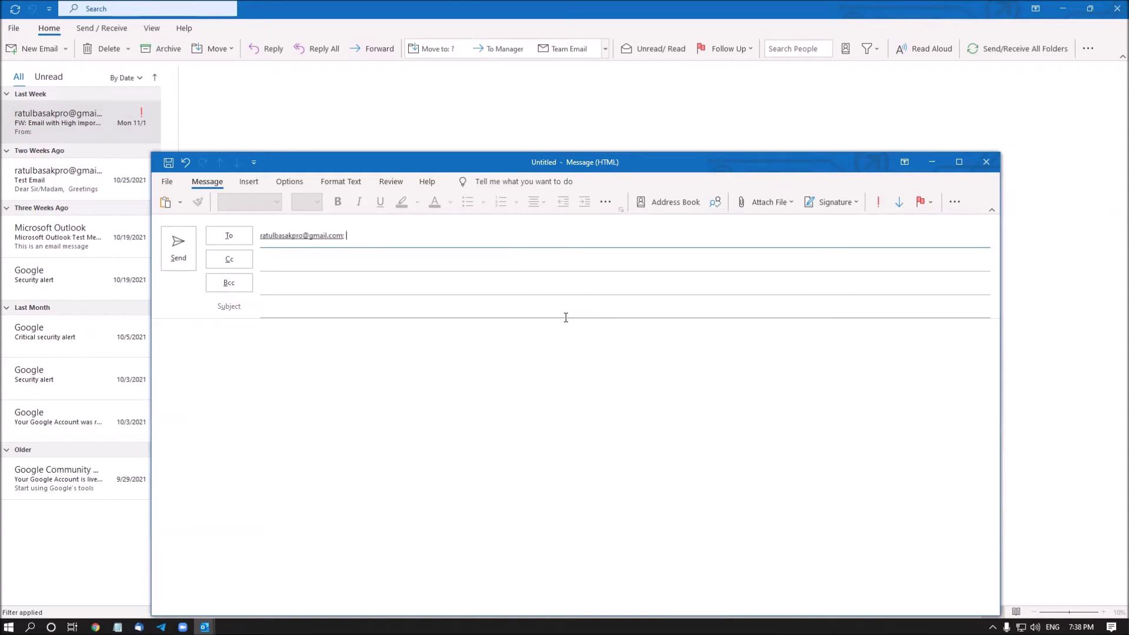
pyautogui.press('Tab')
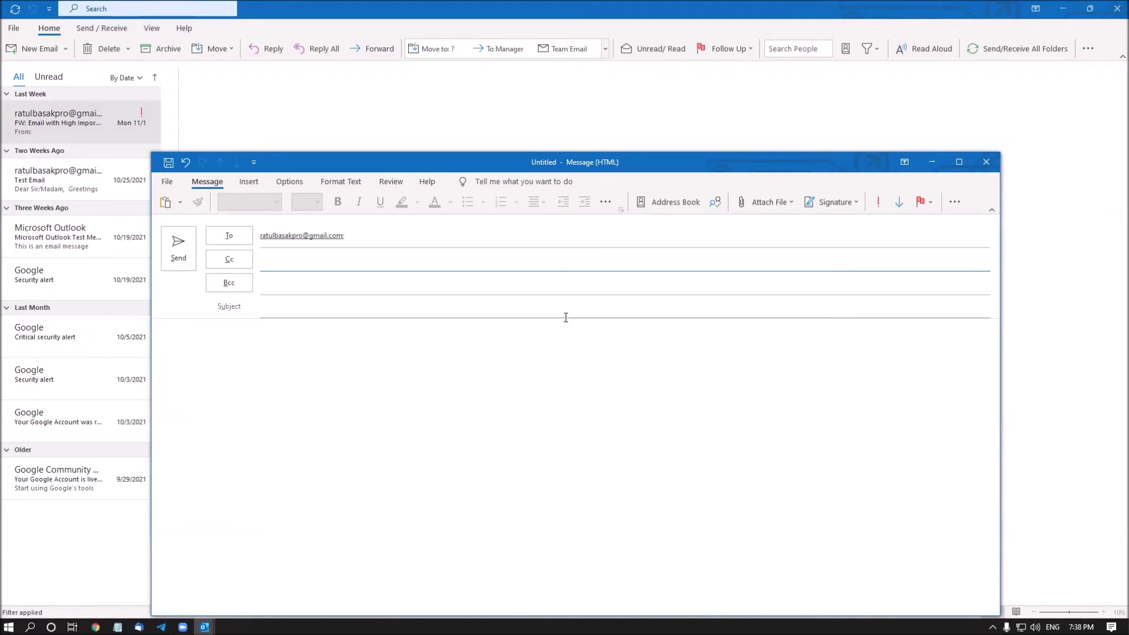
pyautogui.press('Tab')
pyautogui.press('Tab')
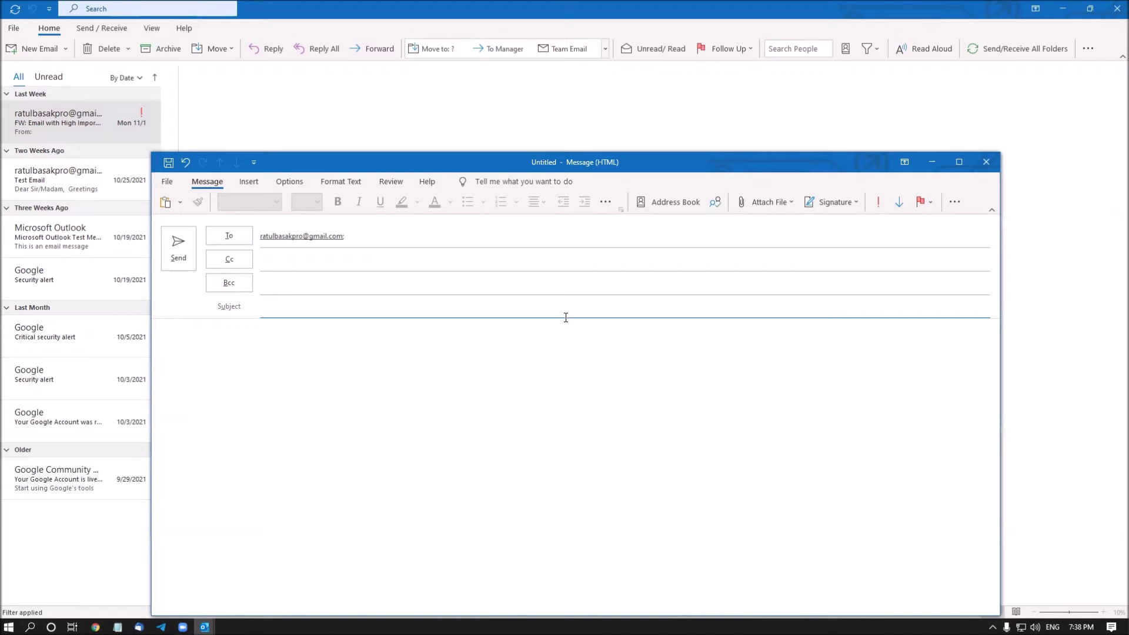
pyautogui.write('Test Attachment')
pyautogui.click(565, 318)
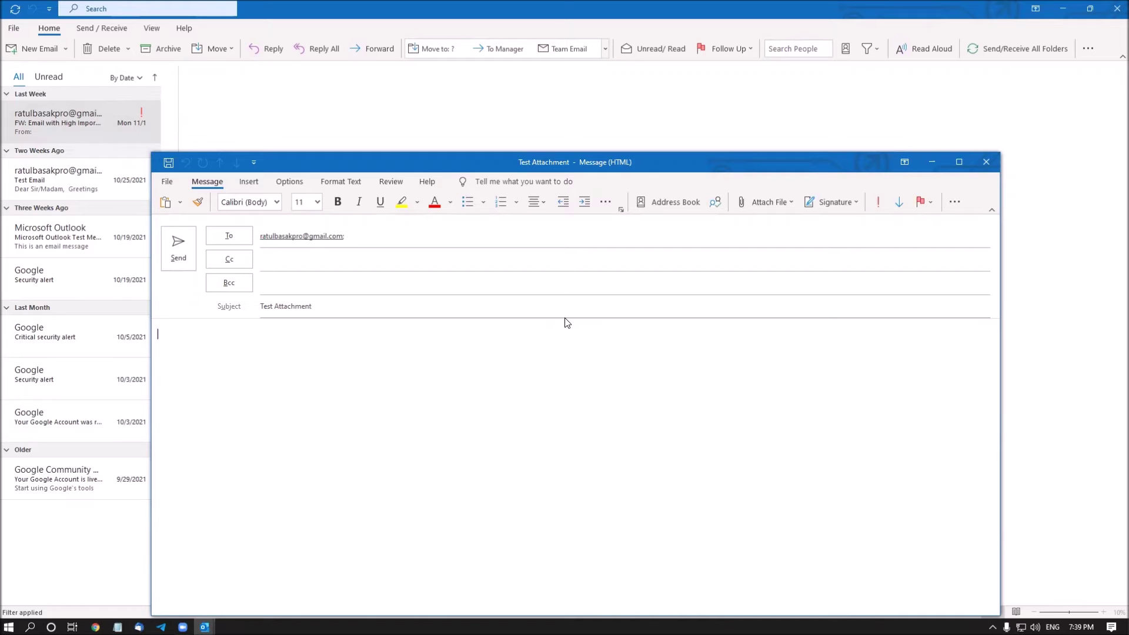
# Start attaching a file to the message and open the browser for files on this PC.
pyautogui.press('alt')
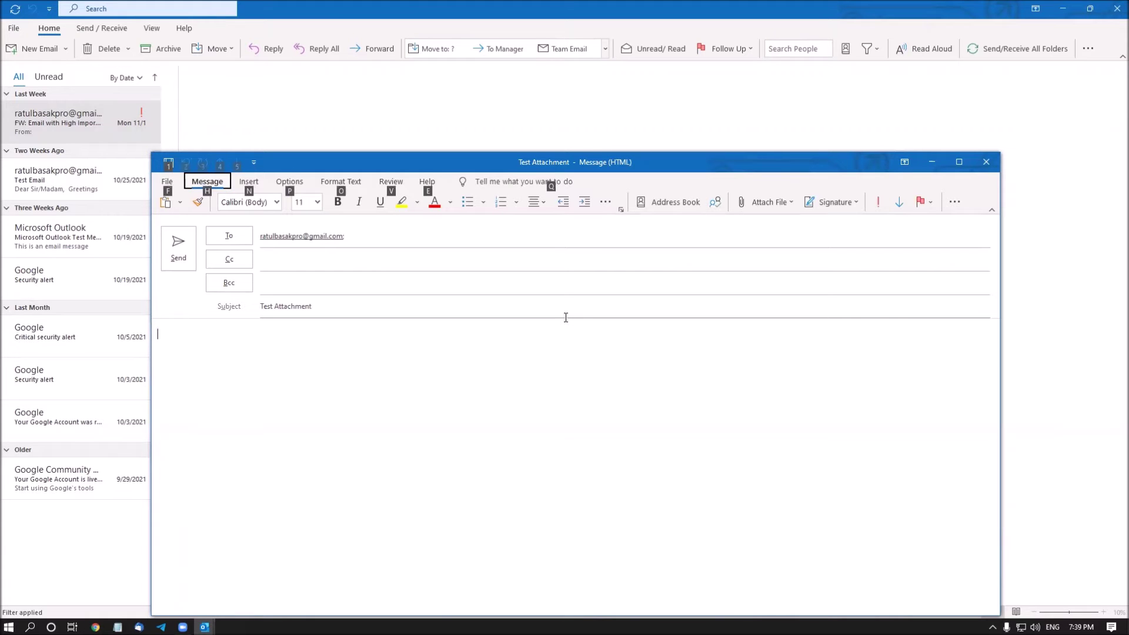
pyautogui.press('q')
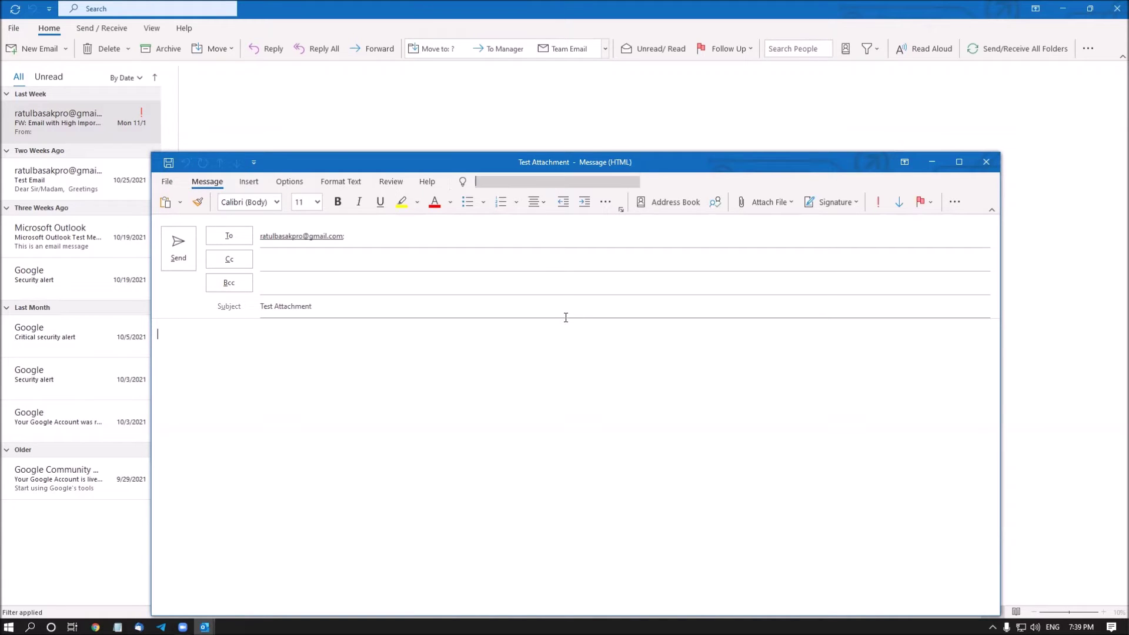
pyautogui.press('Escape')
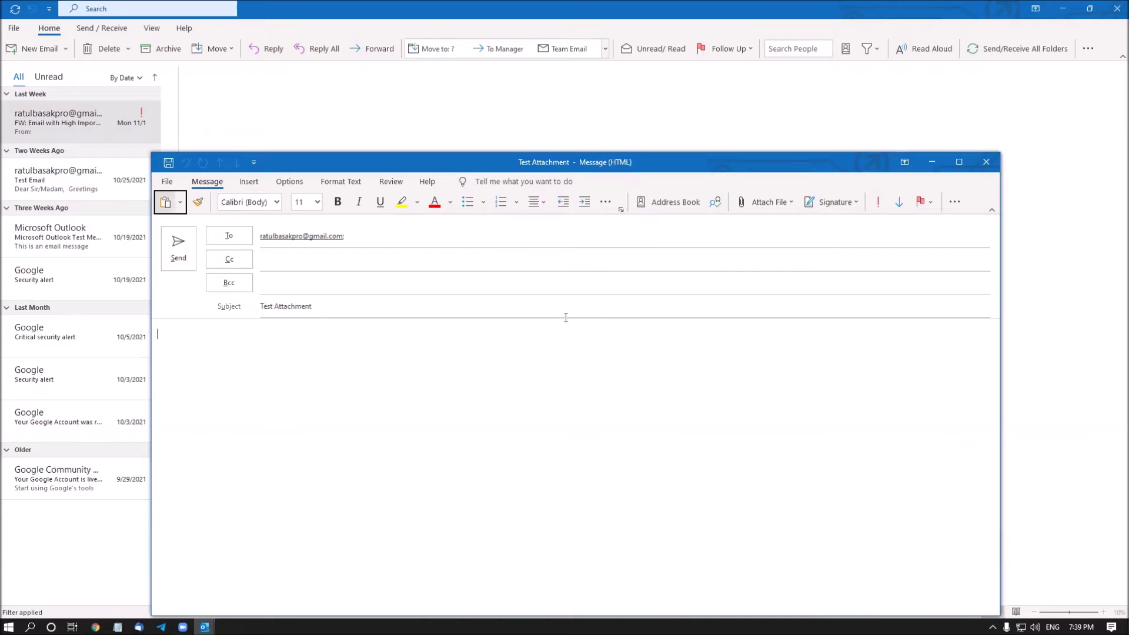
pyautogui.press('Tab')
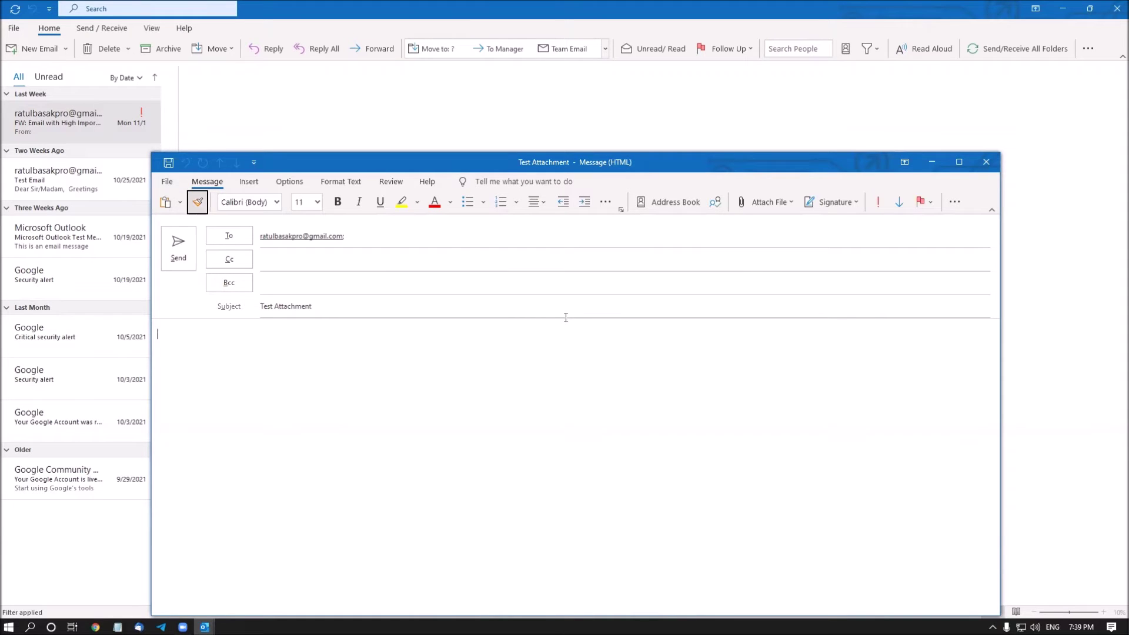
pyautogui.press('Tab')
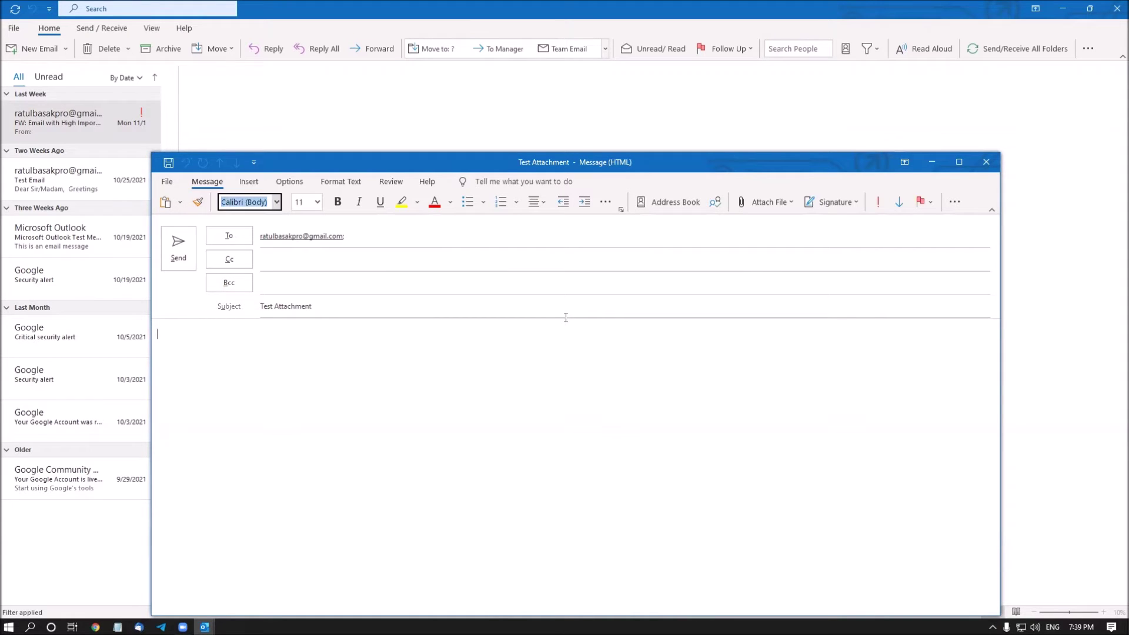
pyautogui.press('Tab')
pyautogui.press('Tab')
pyautogui.press('Tab')
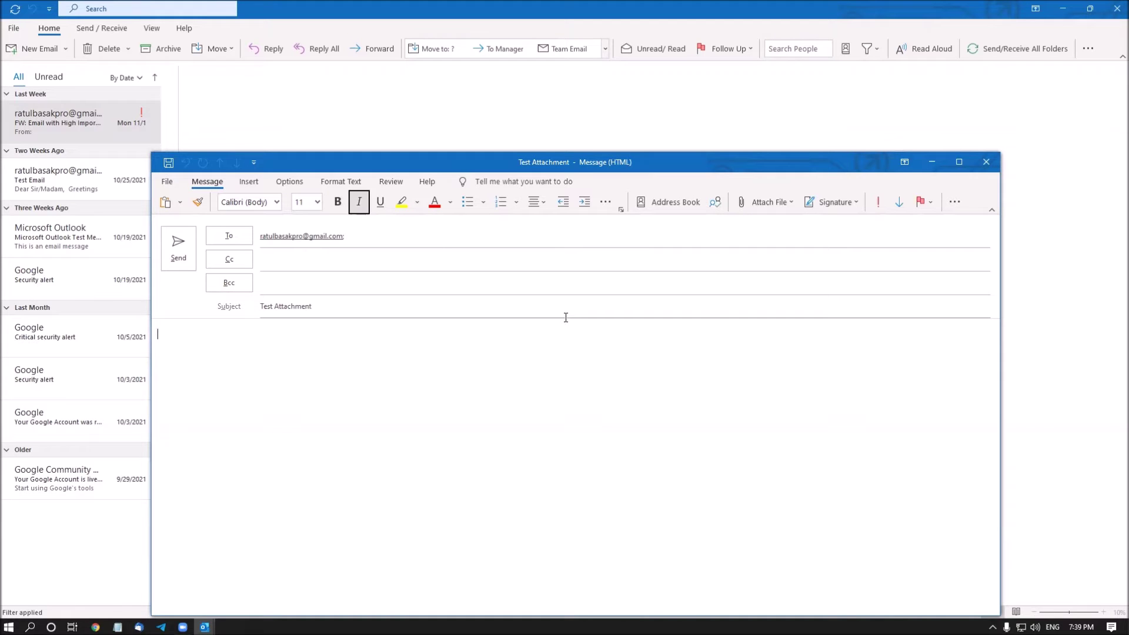
pyautogui.press('Tab')
pyautogui.press('Tab')
pyautogui.press('Tab')
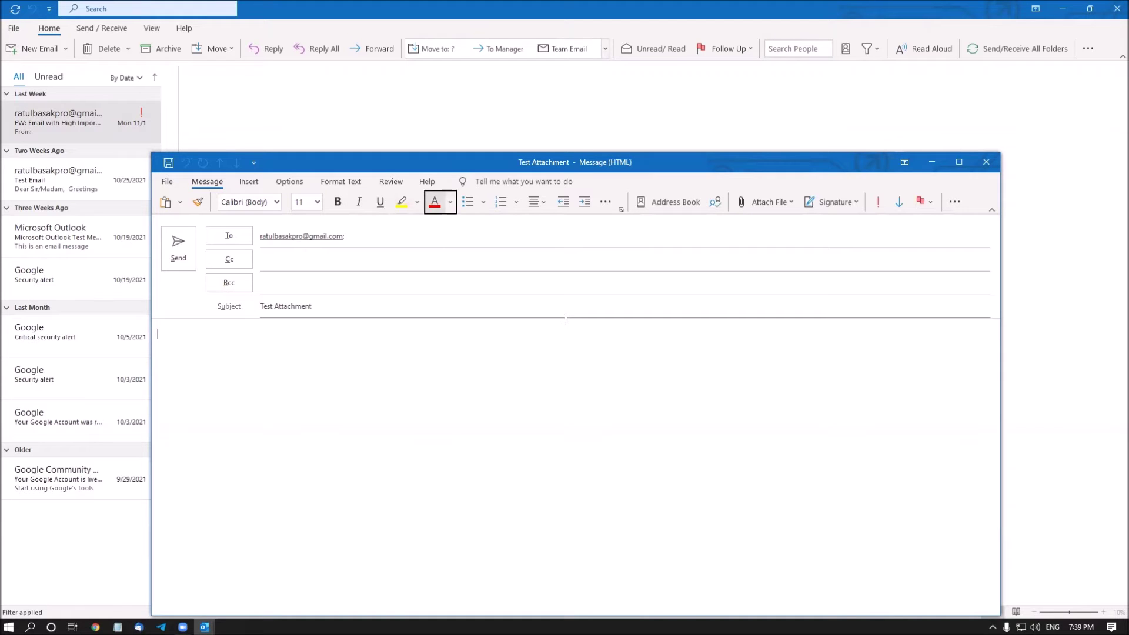
pyautogui.press('Tab')
pyautogui.press('Tab')
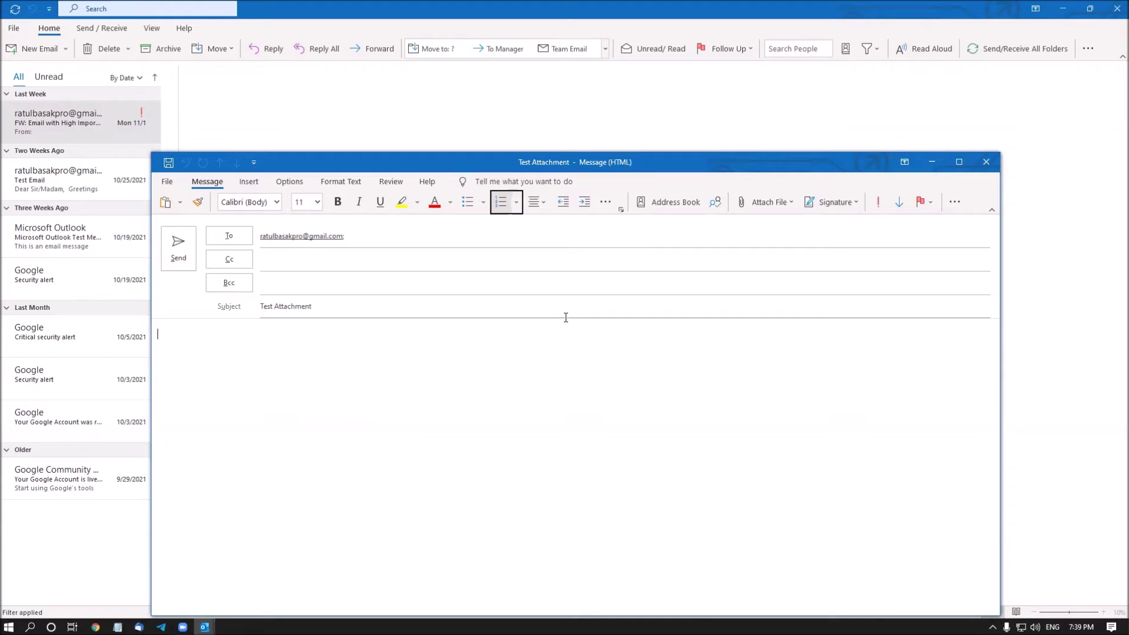
pyautogui.press('Tab')
pyautogui.press('Tab')
pyautogui.press('Tab')
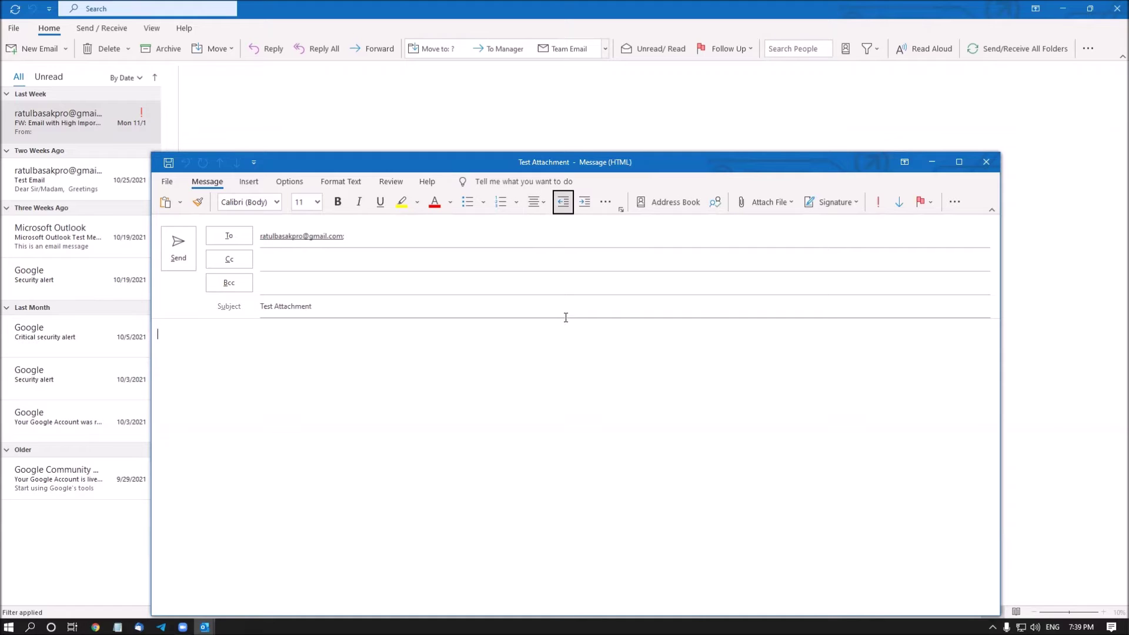
pyautogui.press('Tab')
pyautogui.press('Tab')
pyautogui.press('Tab')
pyautogui.press('Tab')
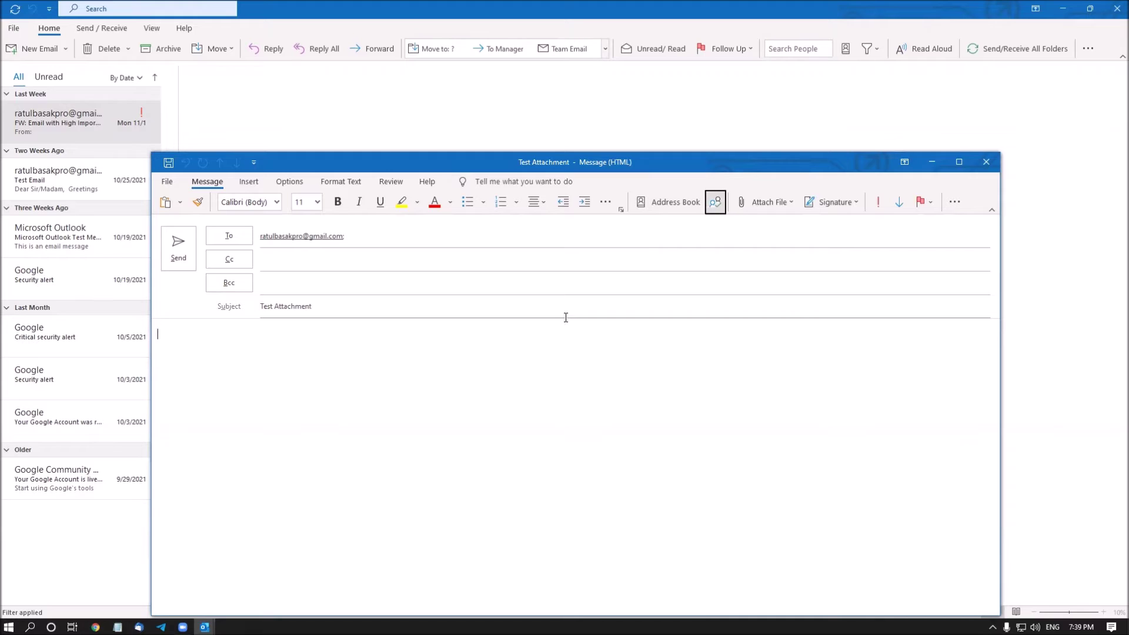
pyautogui.press('Tab')
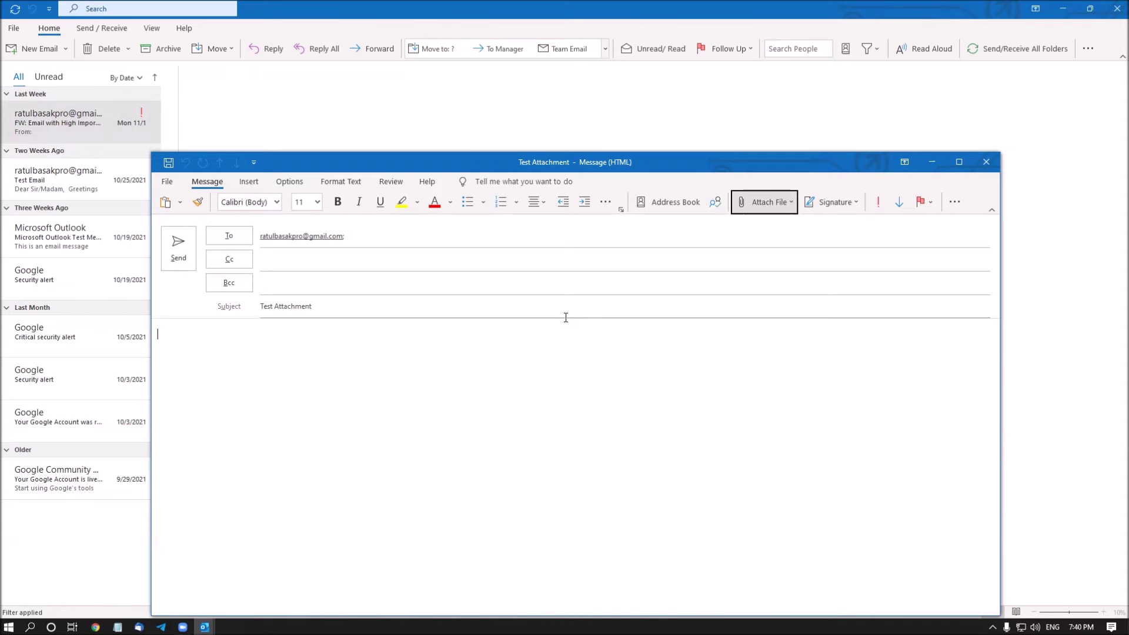
pyautogui.press('Return')
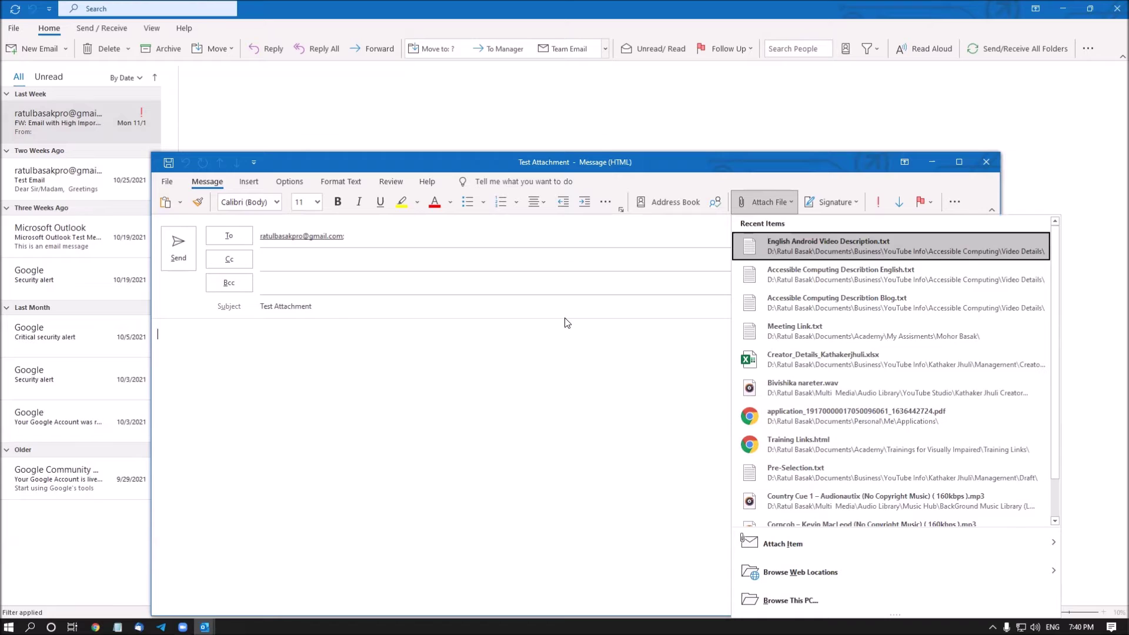
pyautogui.press('Up')
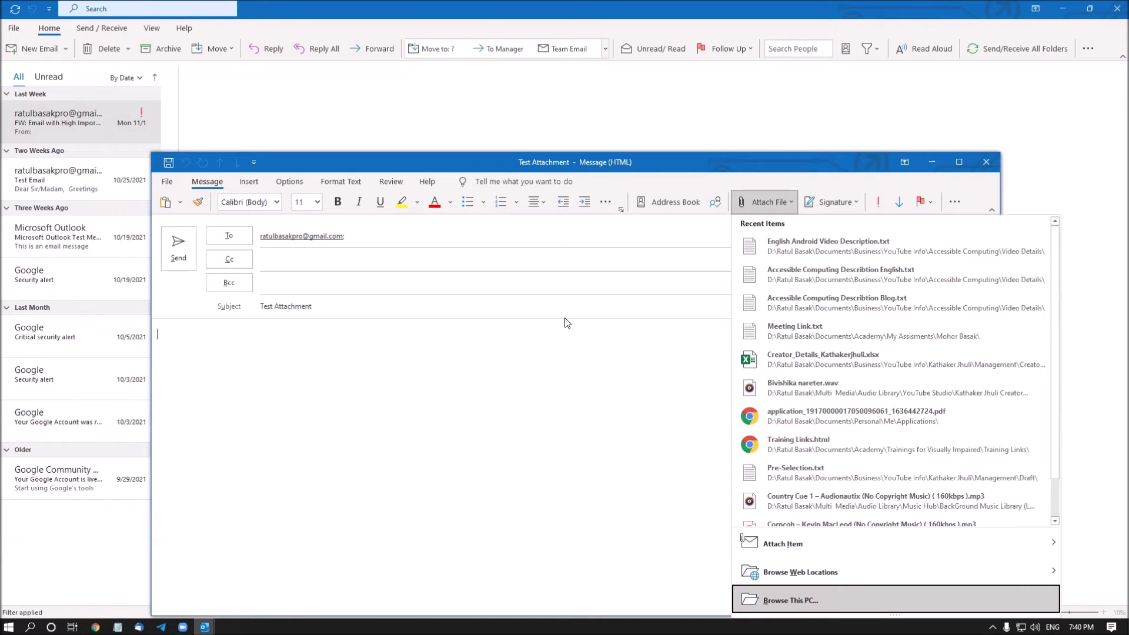
pyautogui.press('Return')
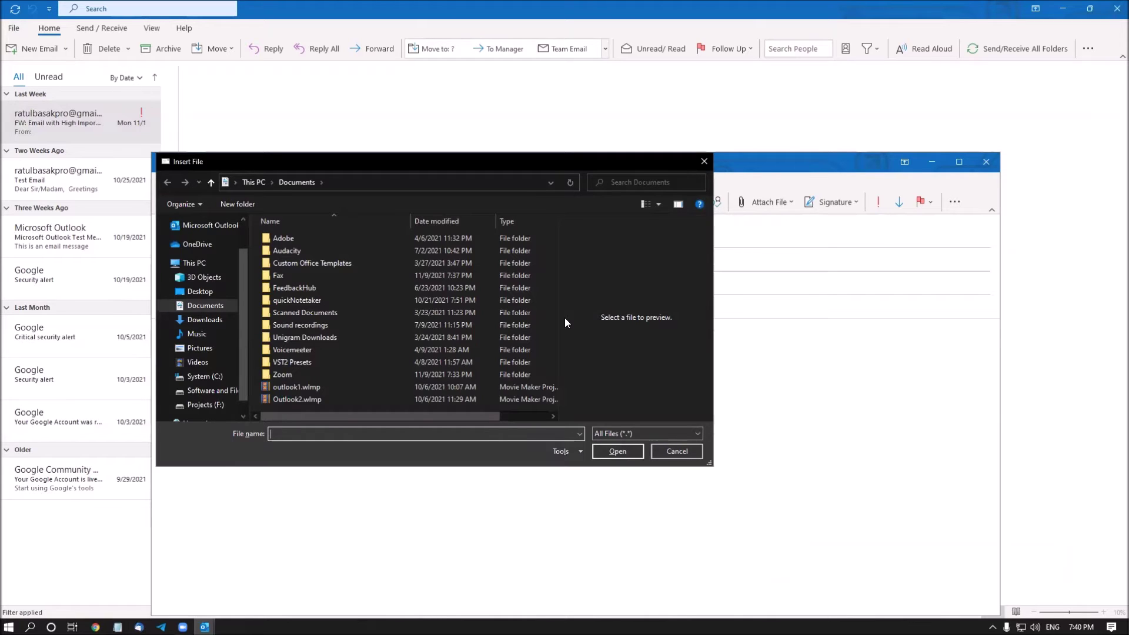
# Browse the D: drive's personal Documents folder to Academy, and open Trainings for Visually Impaired.
pyautogui.hotkey('shift', 'Tab')
pyautogui.press('Tab')
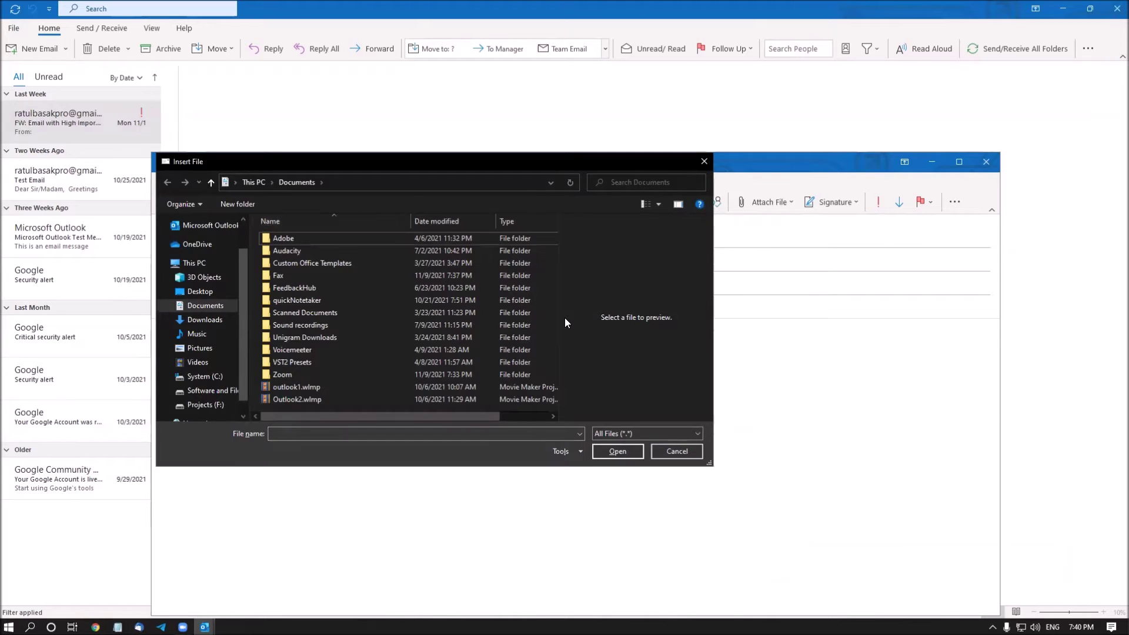
pyautogui.press('BackSpace')
pyautogui.press('BackSpace')
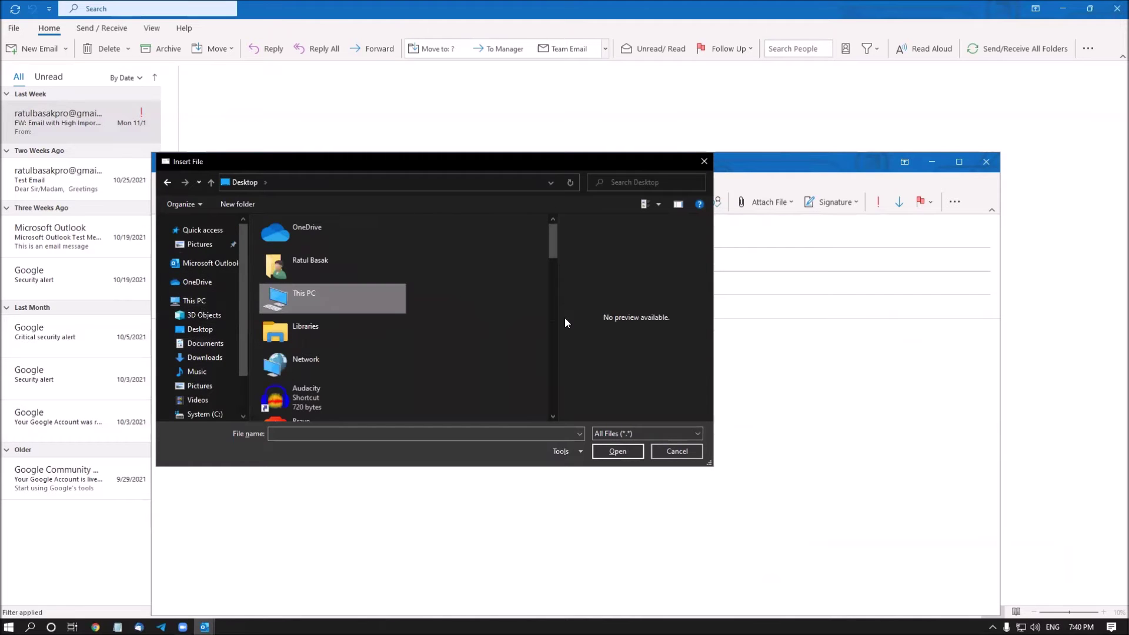
pyautogui.press('a')
pyautogui.press('Return')
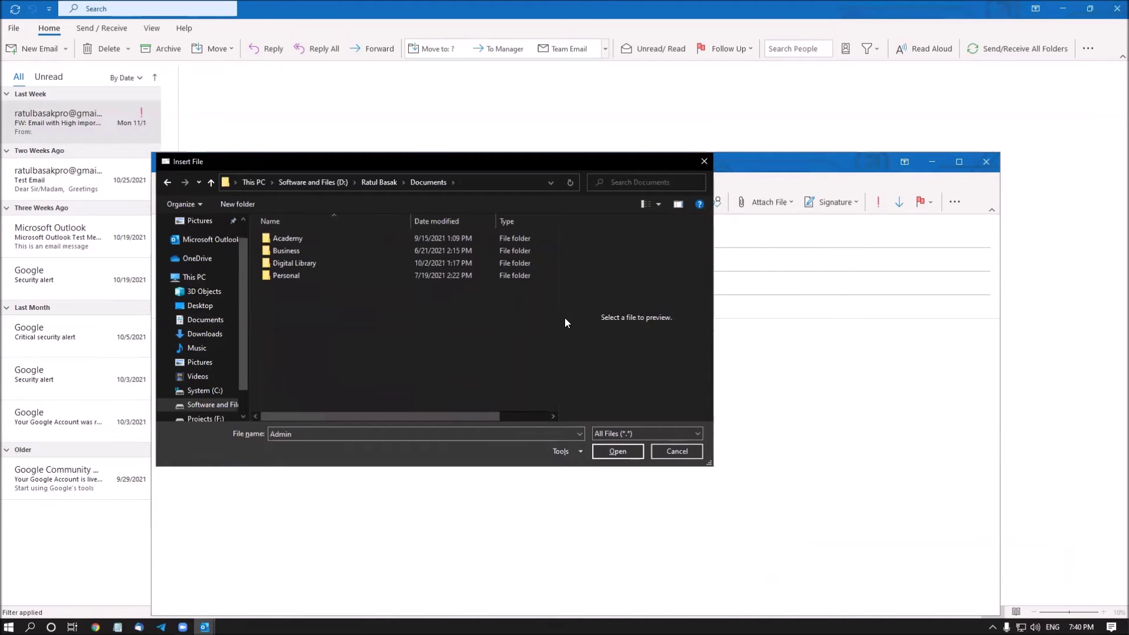
pyautogui.press('Down')
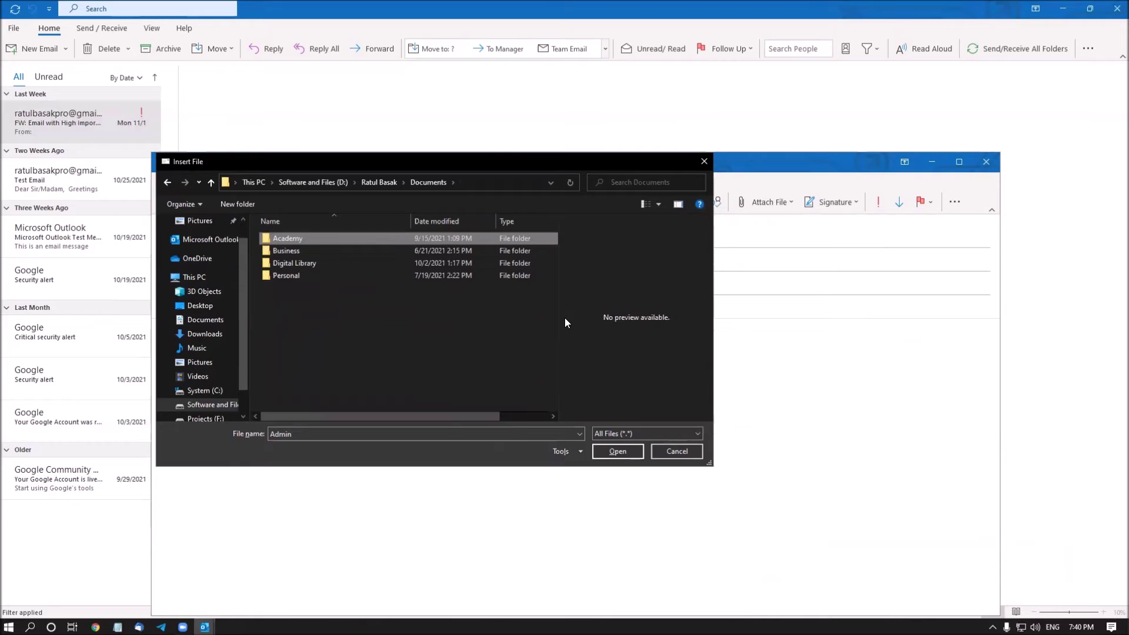
pyautogui.press('Return')
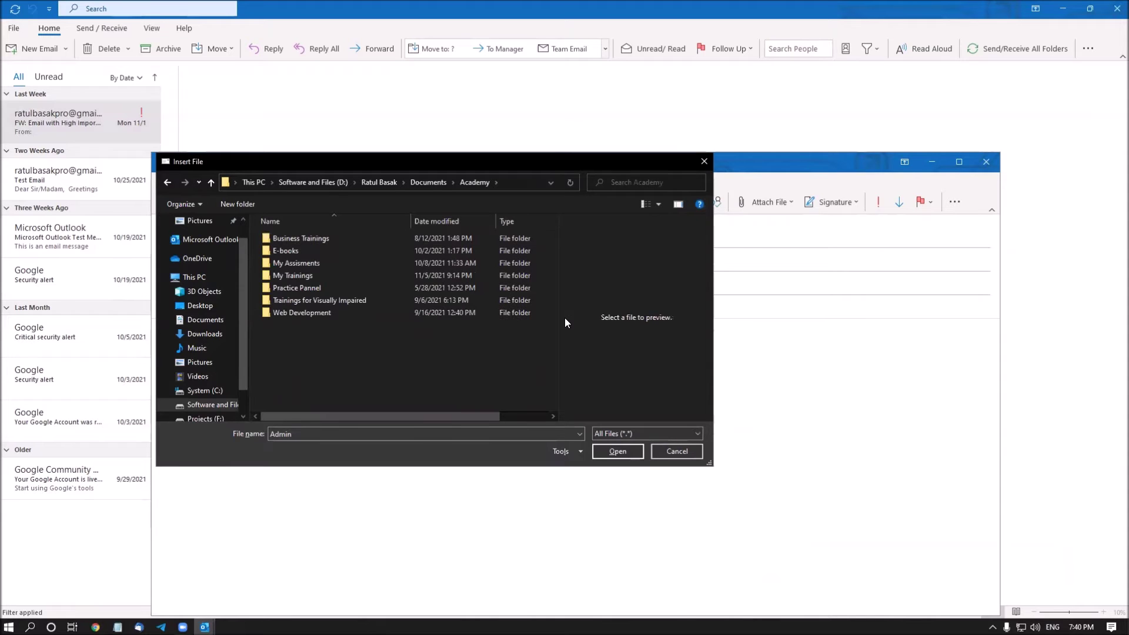
pyautogui.press('t')
pyautogui.press('Return')
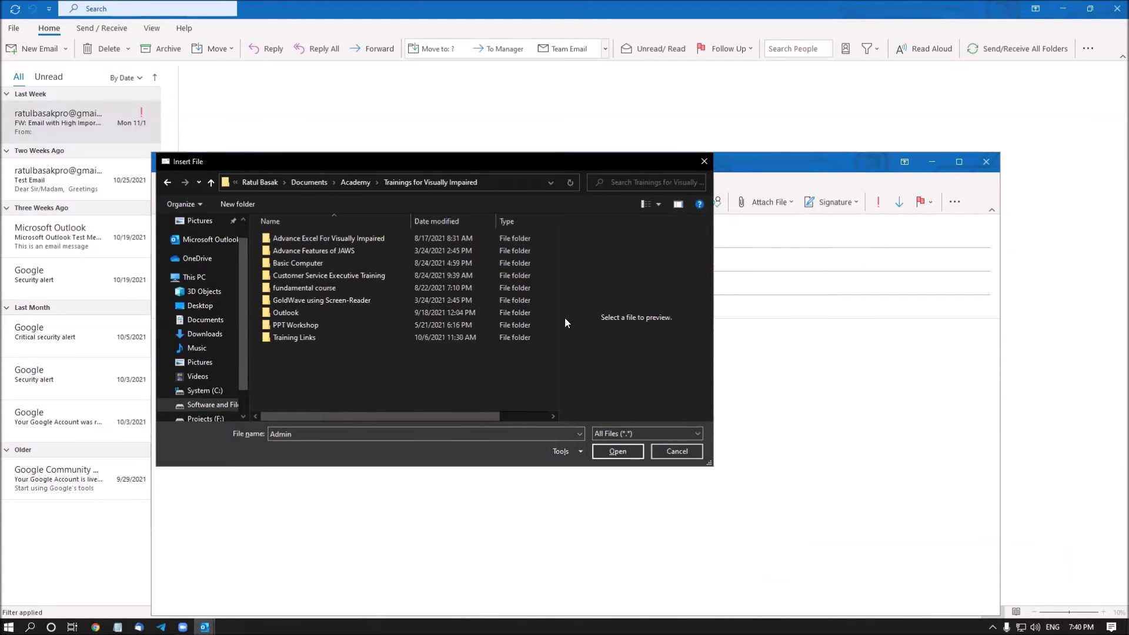
# Attach Fundamentals of Outlook.docx from the Notes folder inside the Outlook folder to the message.
pyautogui.press('t')
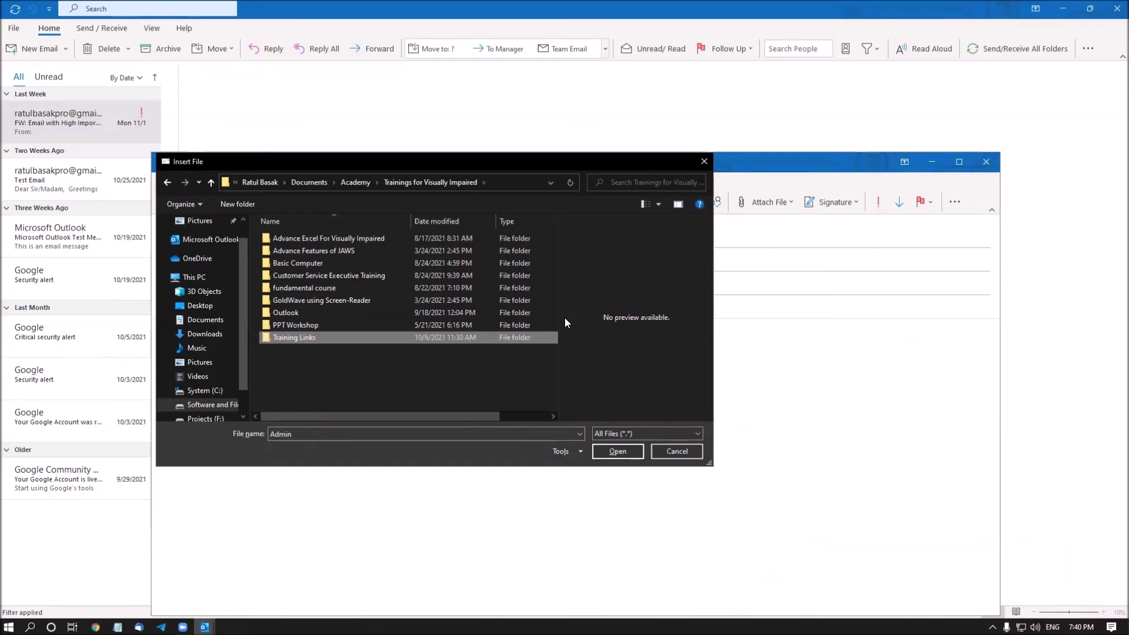
pyautogui.press('o')
pyautogui.press('Return')
pyautogui.press('n')
pyautogui.press('Return')
pyautogui.press('f')
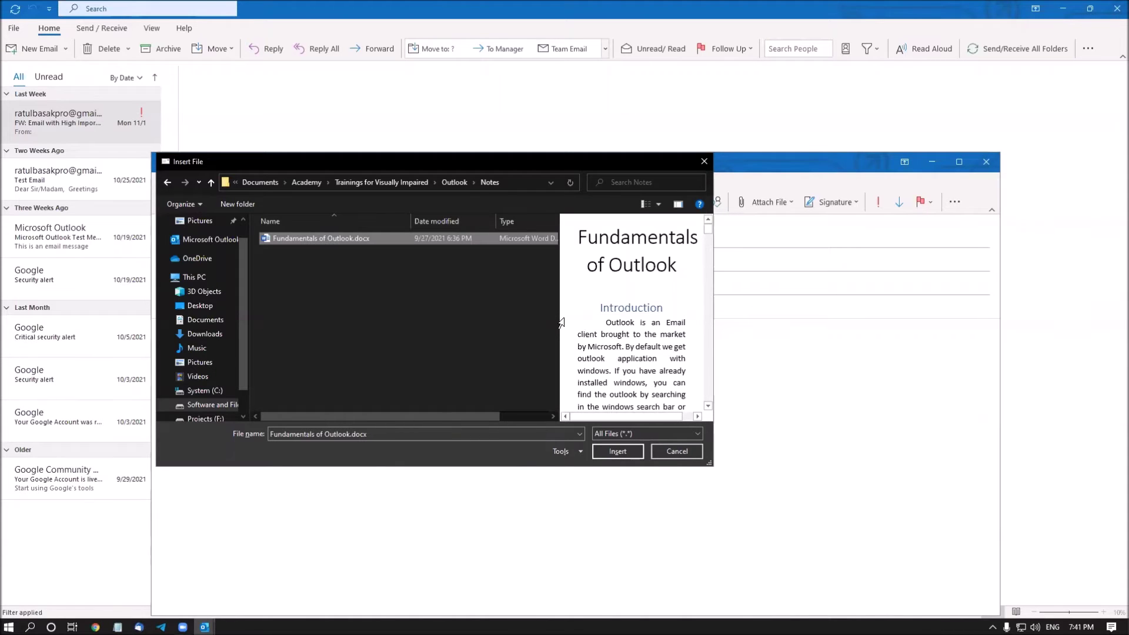
pyautogui.hotkey('shift', 'Tab')
pyautogui.press('Tab')
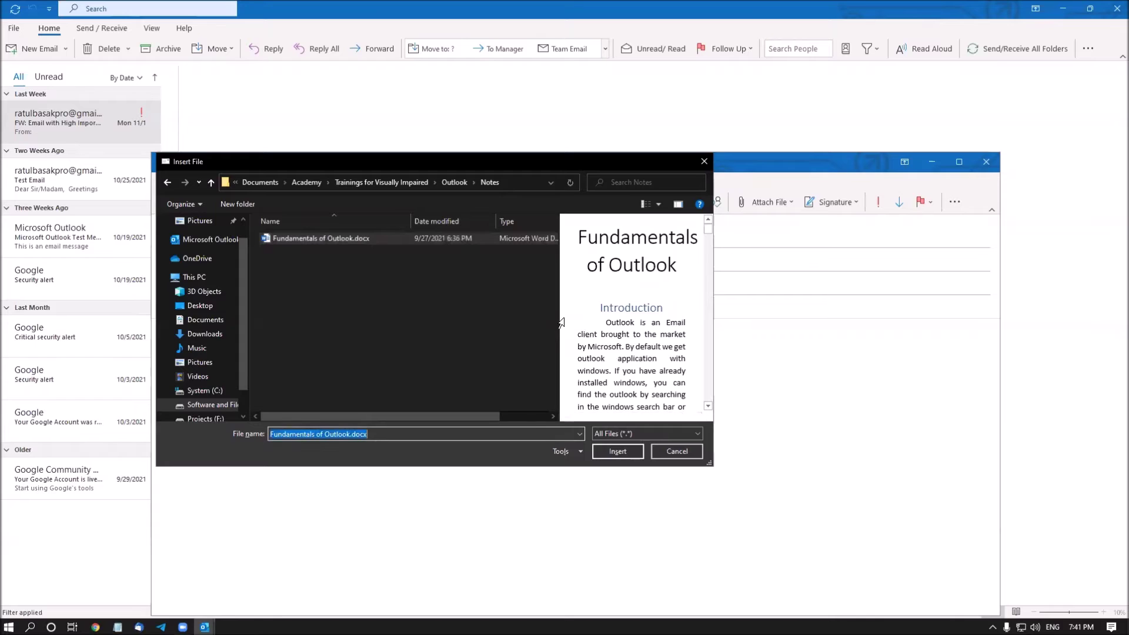
pyautogui.press('Tab')
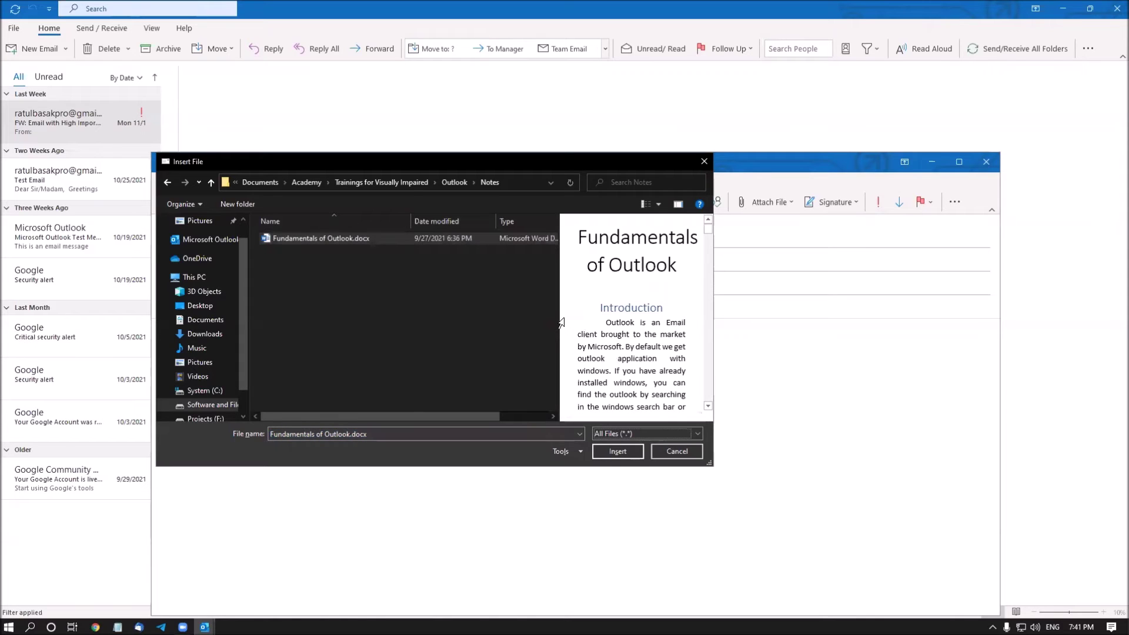
pyautogui.press('Tab')
pyautogui.press('Tab')
pyautogui.press('Return')
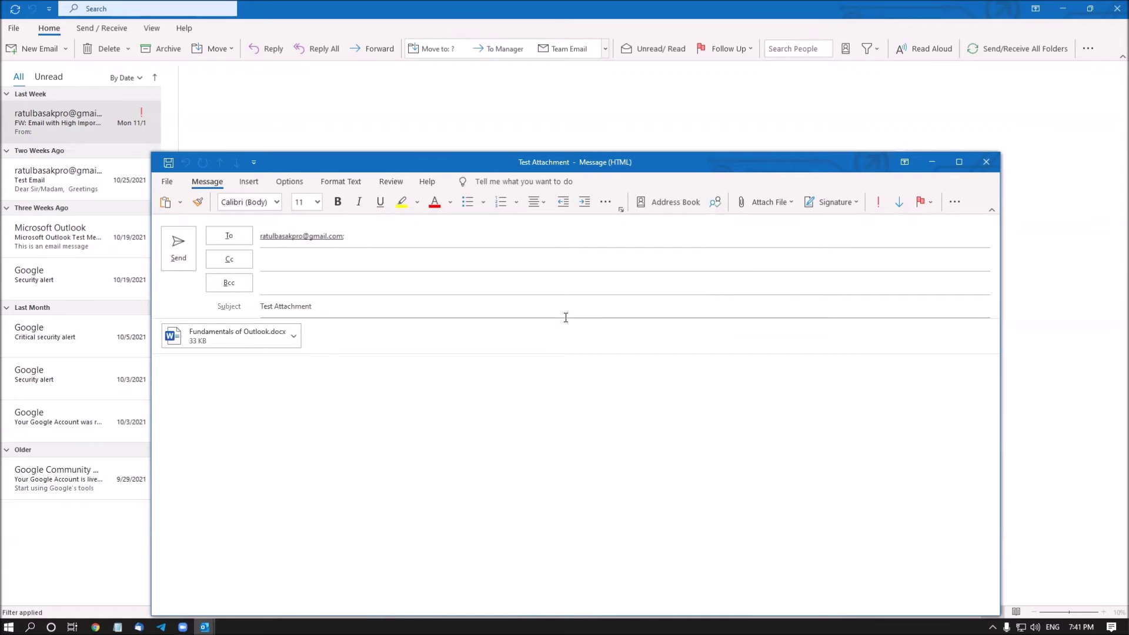
# Remove the Fundamentals of Outlook.docx attachment from the message.
pyautogui.hotkey('shift', 'Tab')
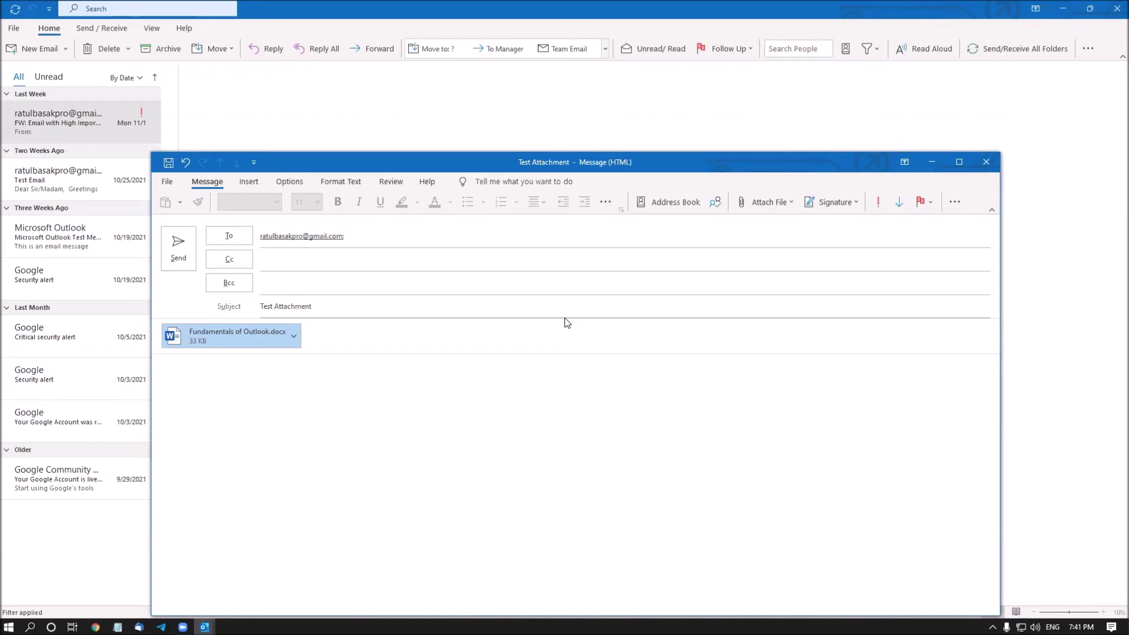
pyautogui.press('Delete')
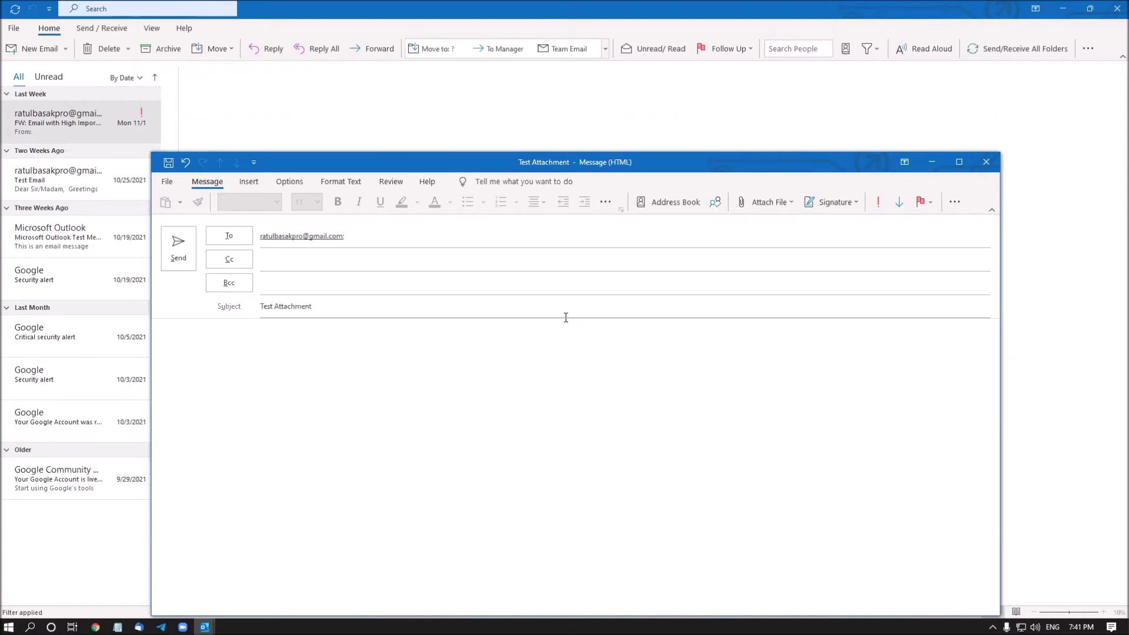
# Write "This is the attachment to test" in the message body.
pyautogui.click(567, 321)
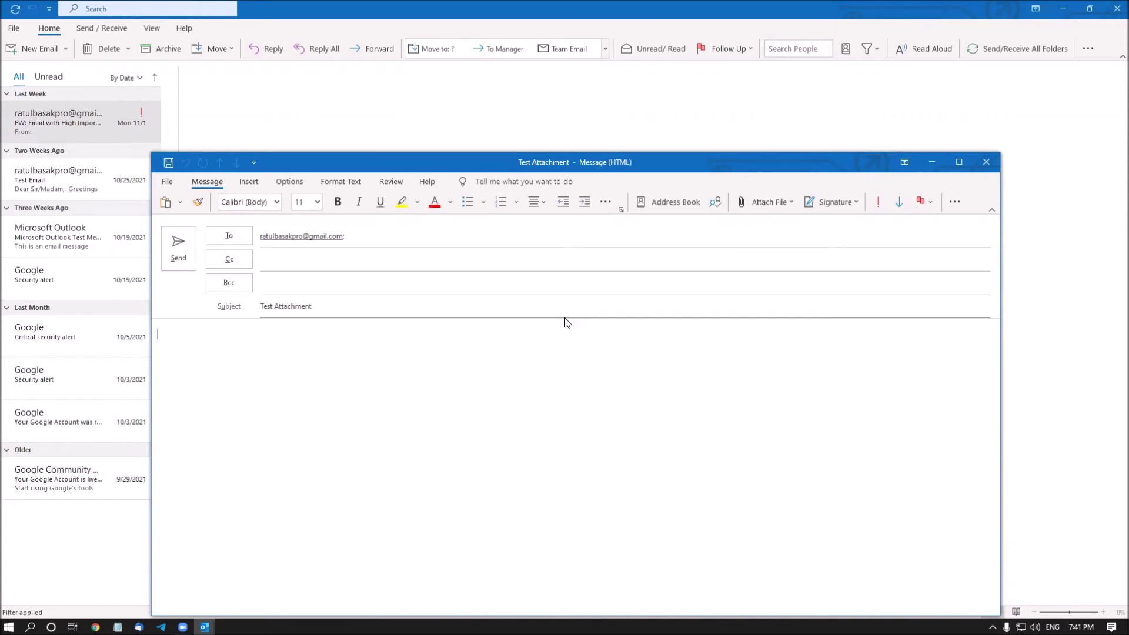
pyautogui.click(567, 321)
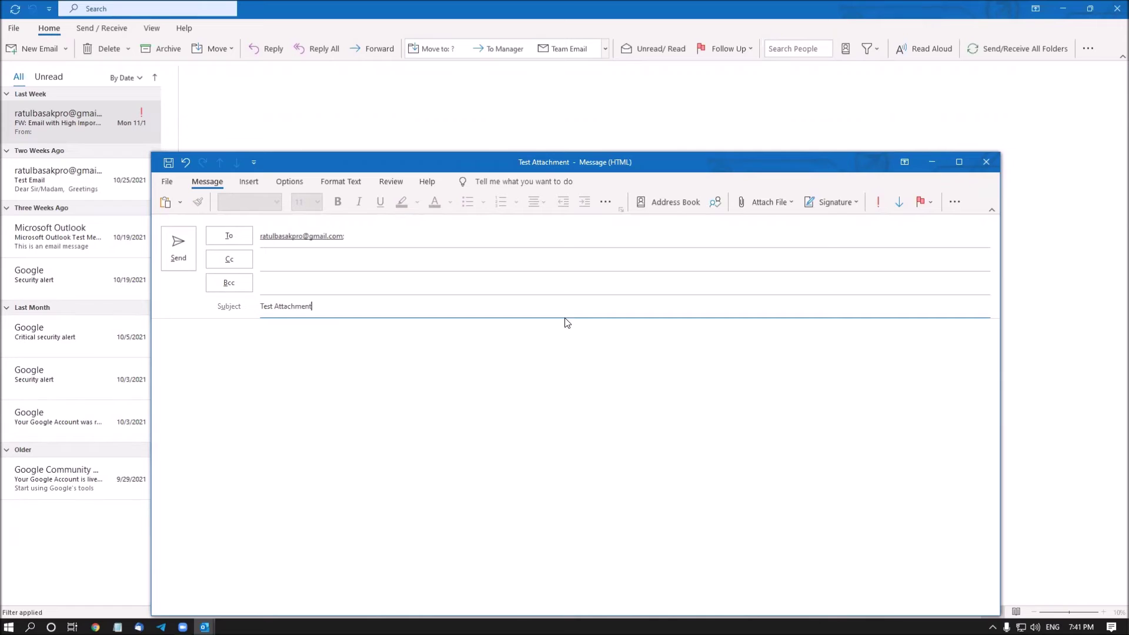
pyautogui.press('Tab')
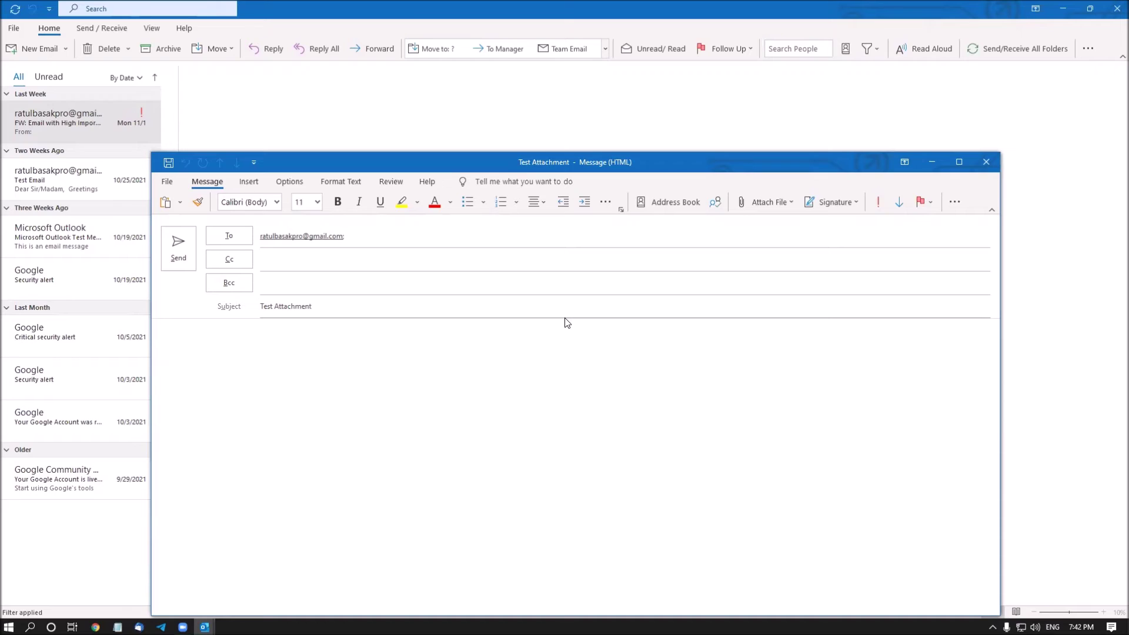
pyautogui.write('Dea')
pyautogui.press('BackSpace')
pyautogui.press('BackSpace')
pyautogui.press('BackSpace')
pyautogui.write('This is the attachmment')
pyautogui.press('BackSpace')
pyautogui.press('BackSpace')
pyautogui.press('BackSpace')
pyautogui.press('BackSpace')
pyautogui.write('ent to test ')
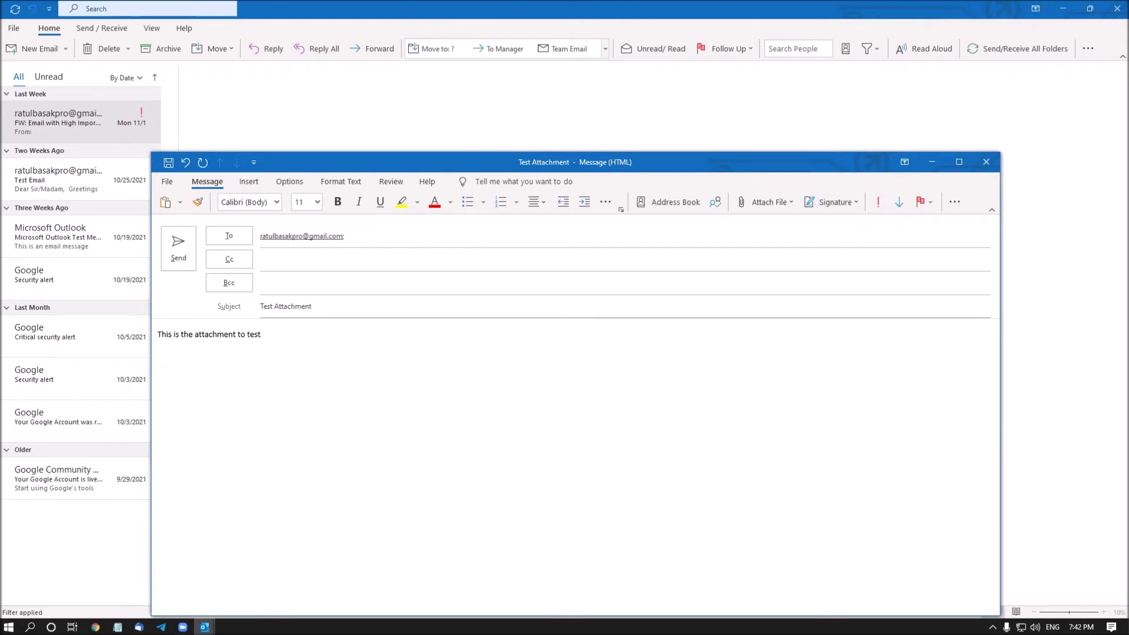
# Complete the sentence in the message body with "for outlook class.".
pyautogui.write('for outlook class.')
# In File Explorer, open Trainings for Visually Impaired, Outlook, Notes within the Academy folder and copy Fundamentals of Outlook.docx.
pyautogui.press('super+d')
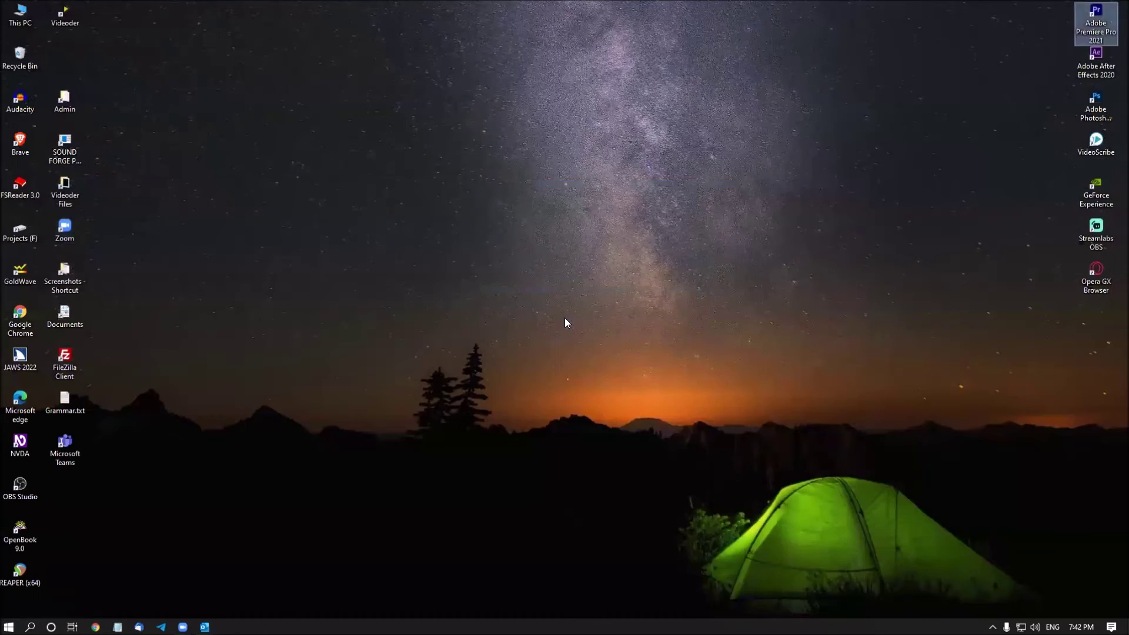
pyautogui.press('super+e')
pyautogui.press('Return')
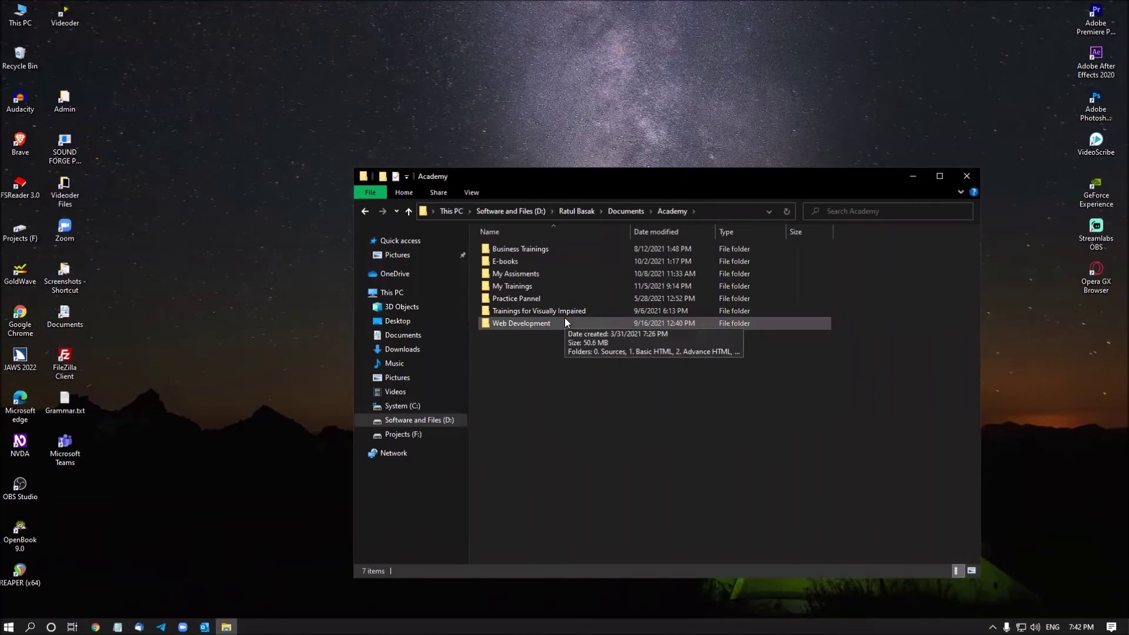
pyautogui.press('Down')
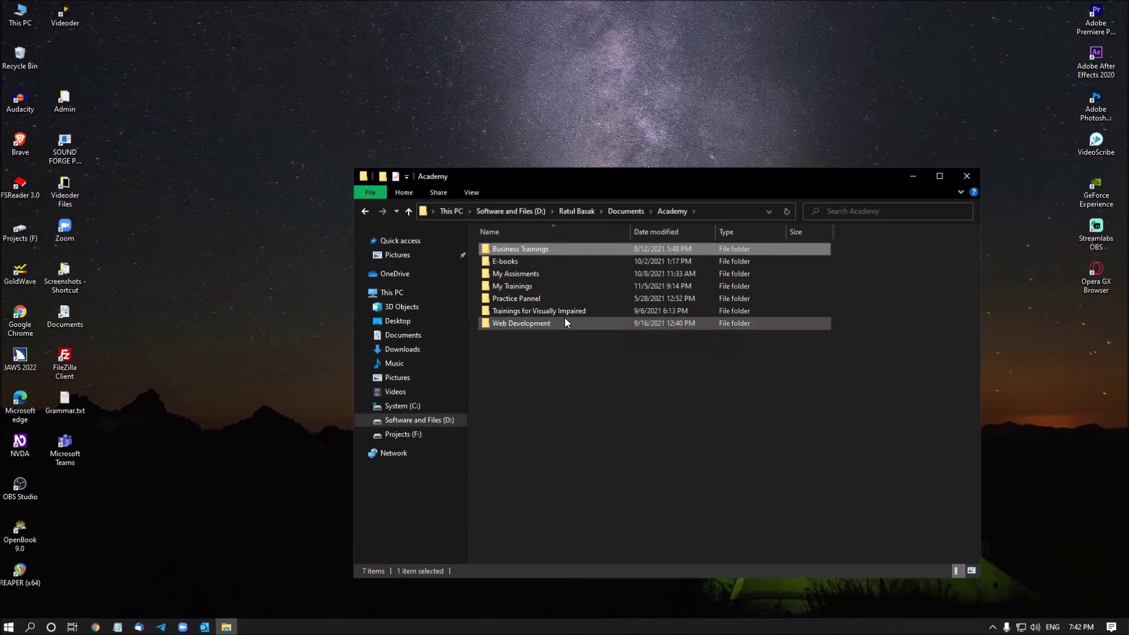
pyautogui.press('Down')
pyautogui.press('Up')
pyautogui.press('t')
pyautogui.press('Return')
pyautogui.press('o')
pyautogui.press('Return')
pyautogui.press('n')
pyautogui.press('Return')
pyautogui.press('Down')
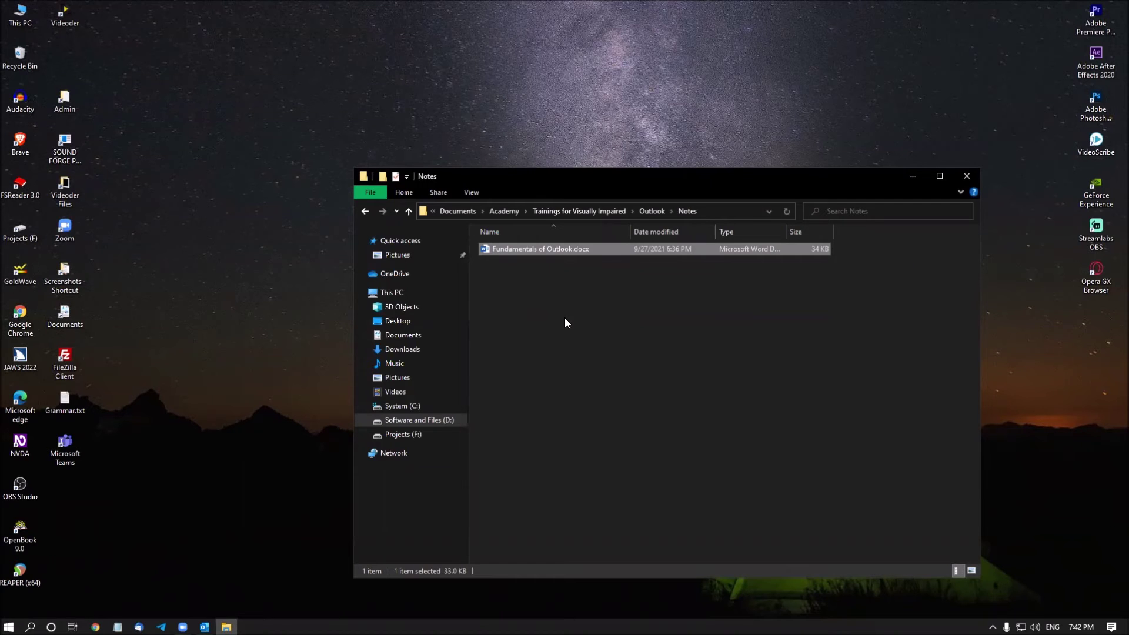
# Return to the Test Attachment message, maximize its window and paste the copied Fundamentals of Outlook.docx as an attachment.
pyautogui.hotkey('alt', 'Tab')
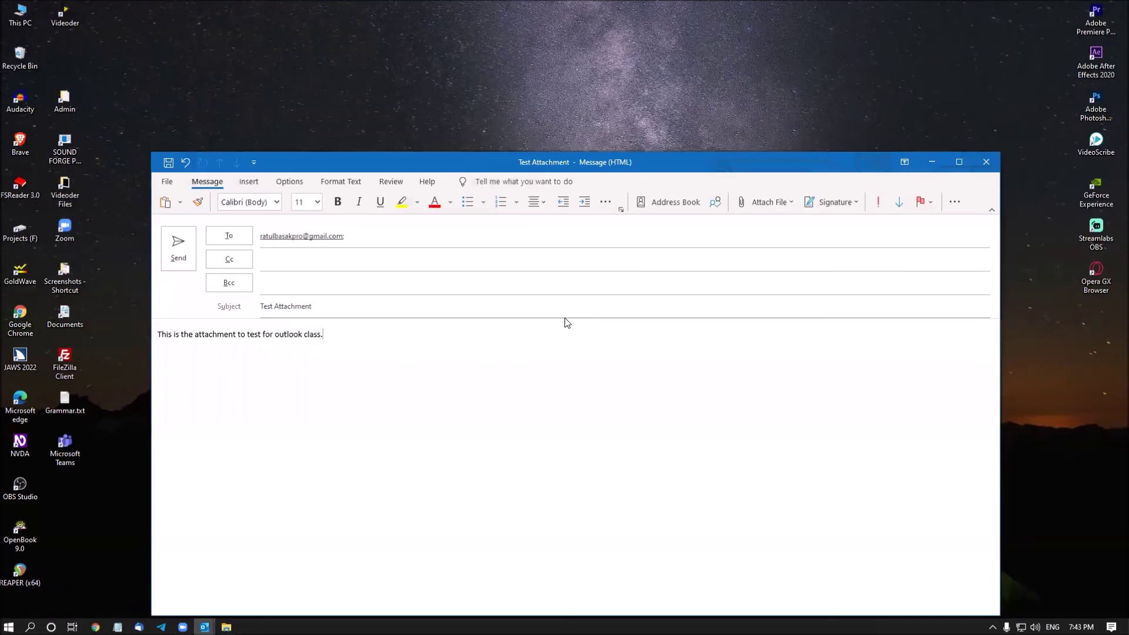
pyautogui.press('super+Up')
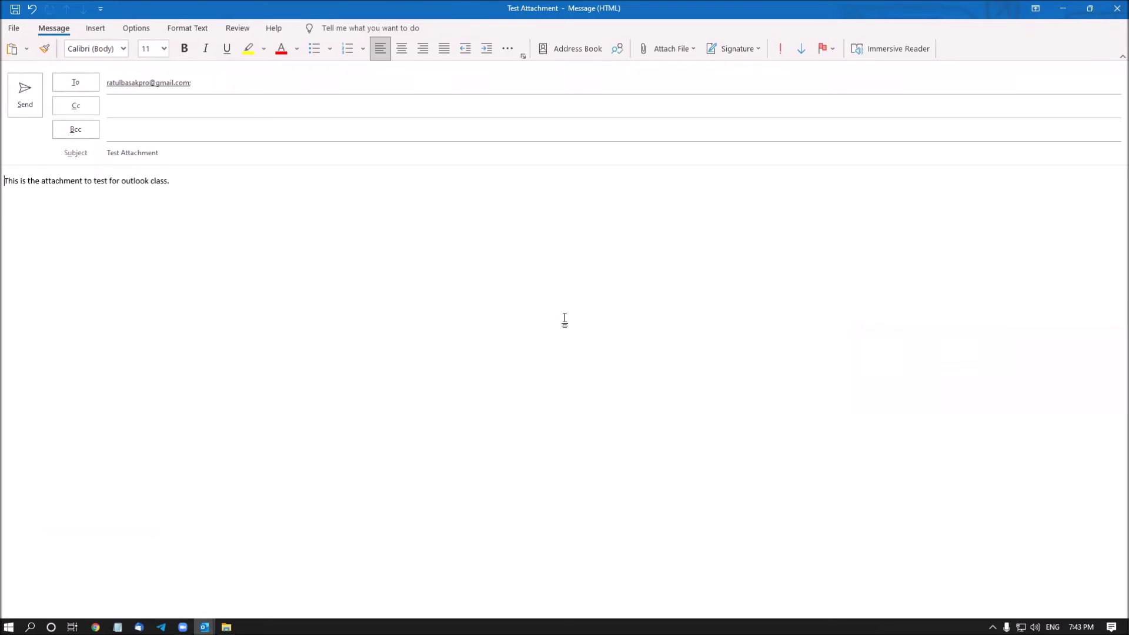
pyautogui.hotkey('ctrl', 'v')
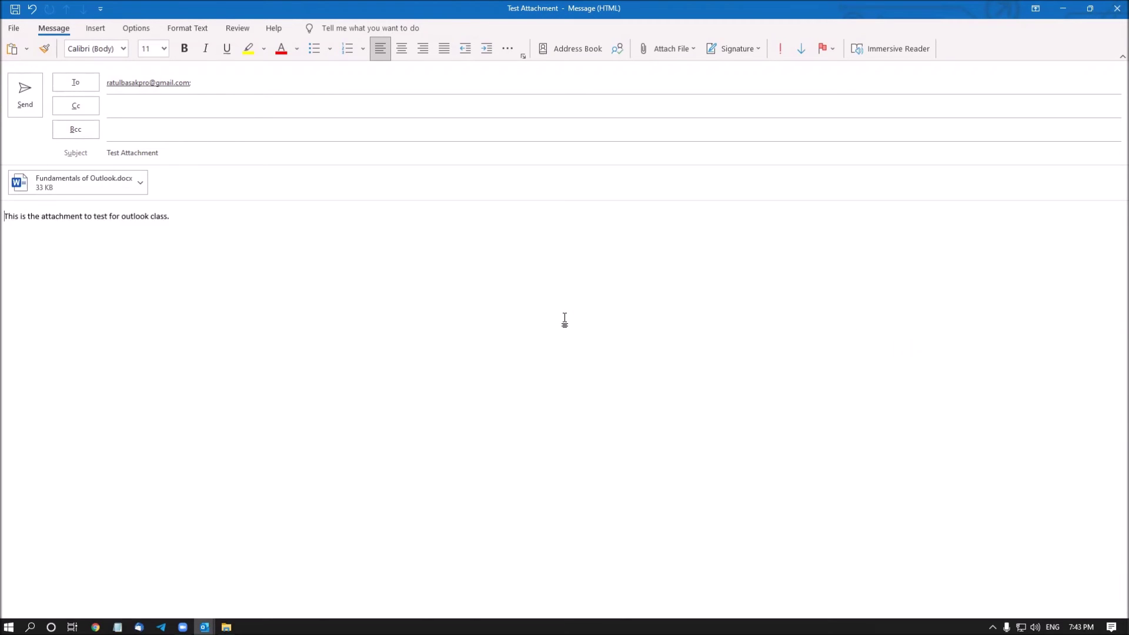
# Check the attachment and subject fields of the Test Attachment message and send it.
pyautogui.hotkey('shift', 'Tab')
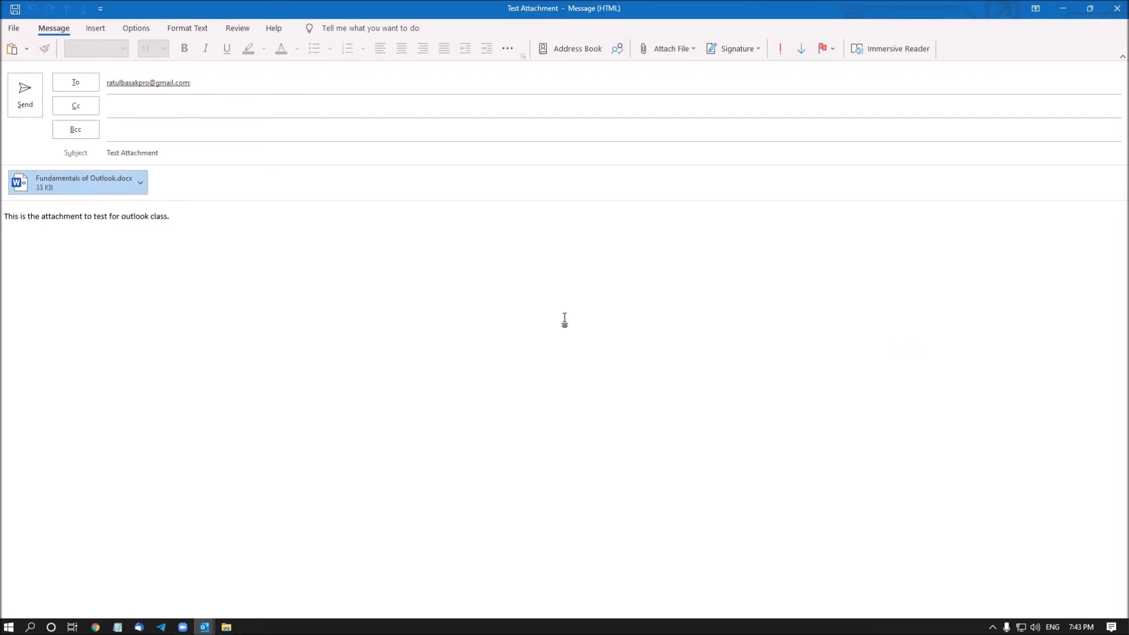
pyautogui.hotkey('shift', 'Tab')
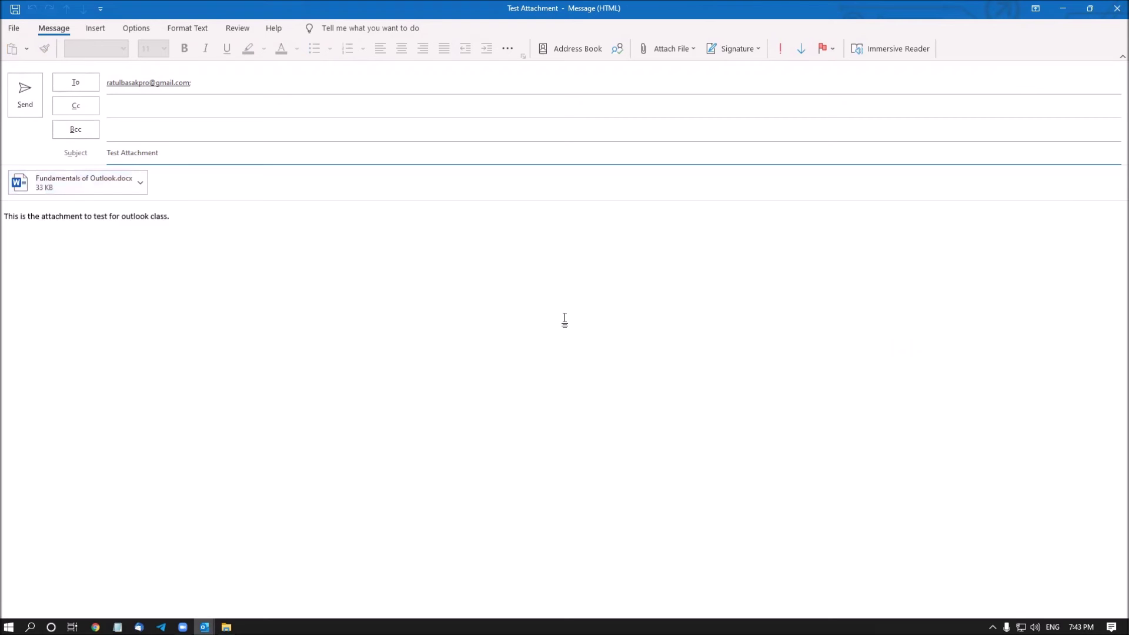
pyautogui.press('Tab')
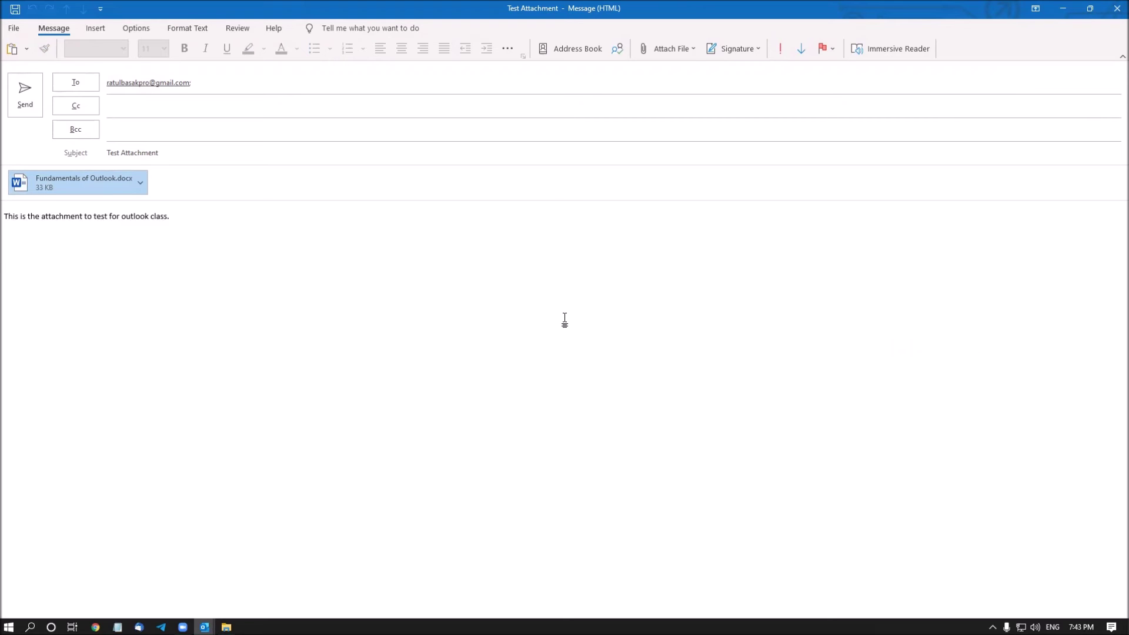
pyautogui.press('Tab')
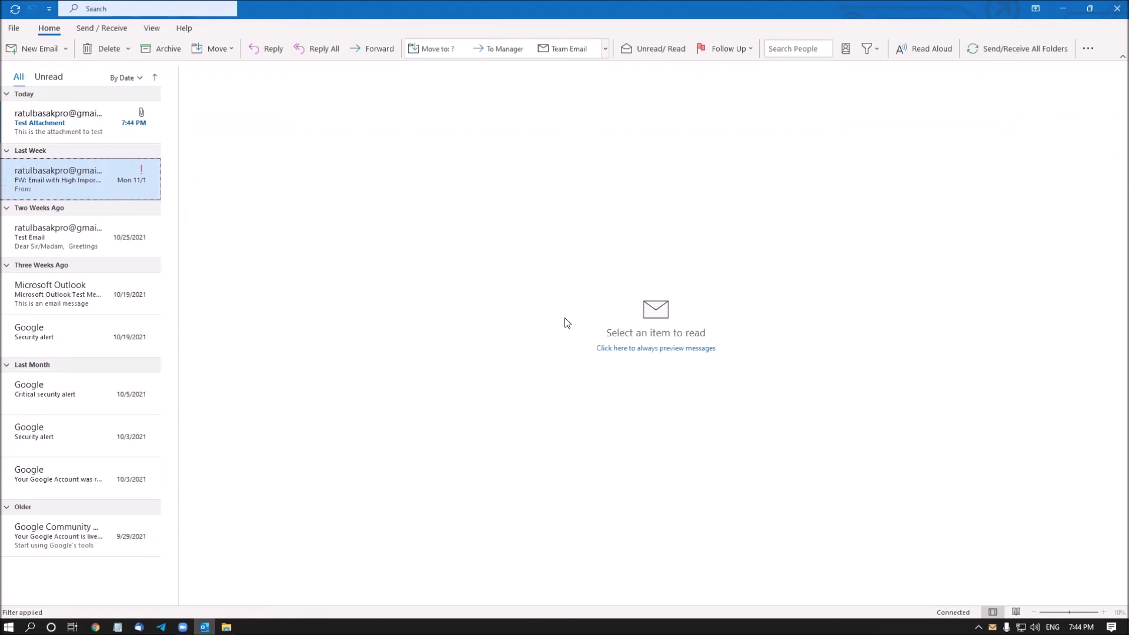
# Select the received Test Attachment message in the inbox and examine the commands available for it, from Copy to Delete.
pyautogui.press('Up')
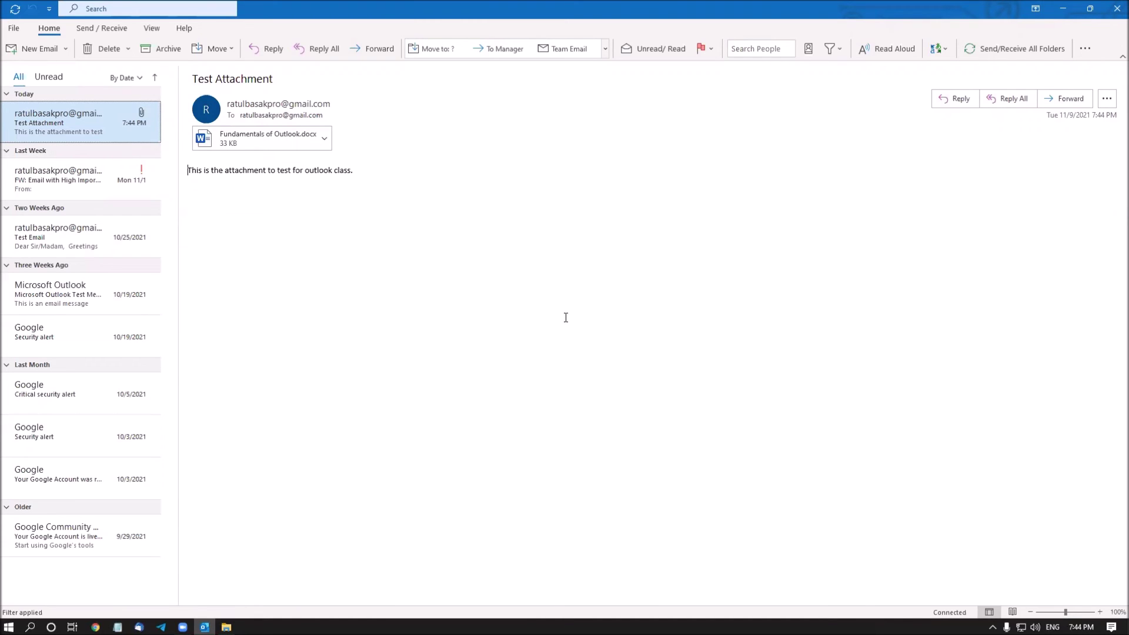
pyautogui.hotkey('shift', 'F10')
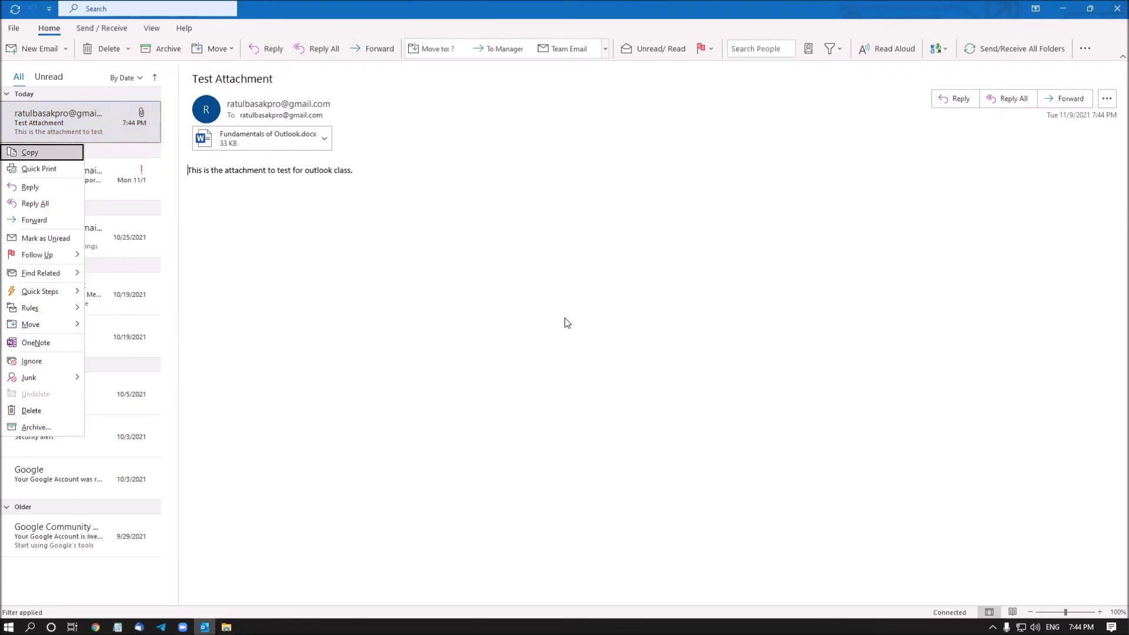
pyautogui.press('Down')
pyautogui.press('Down')
pyautogui.press('Down')
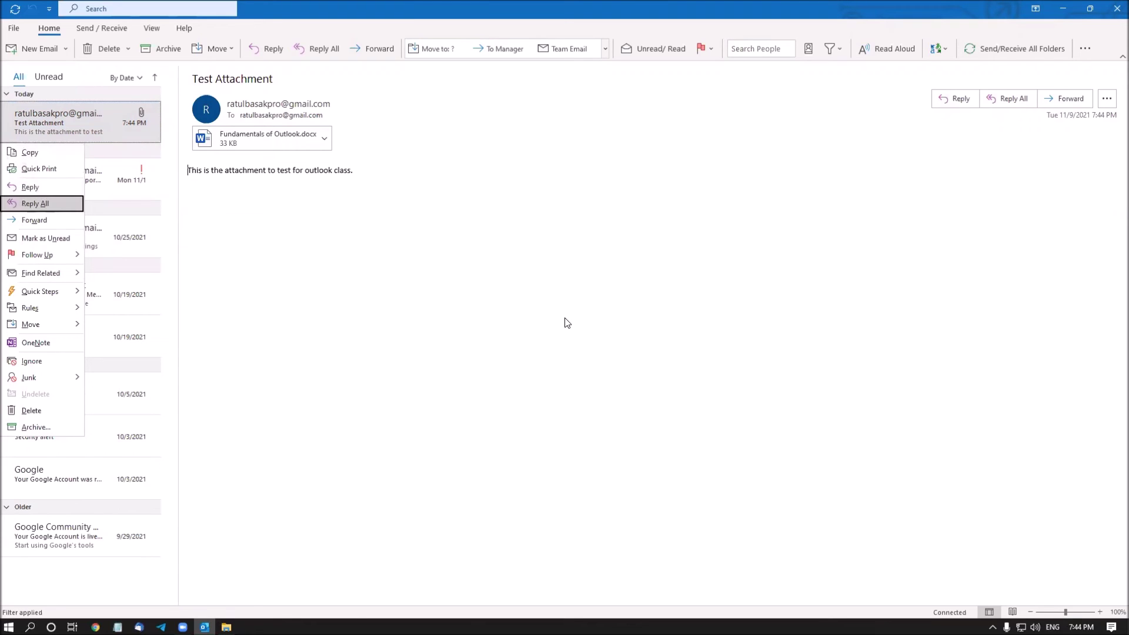
pyautogui.press('Down')
pyautogui.press('Down')
pyautogui.press('Down')
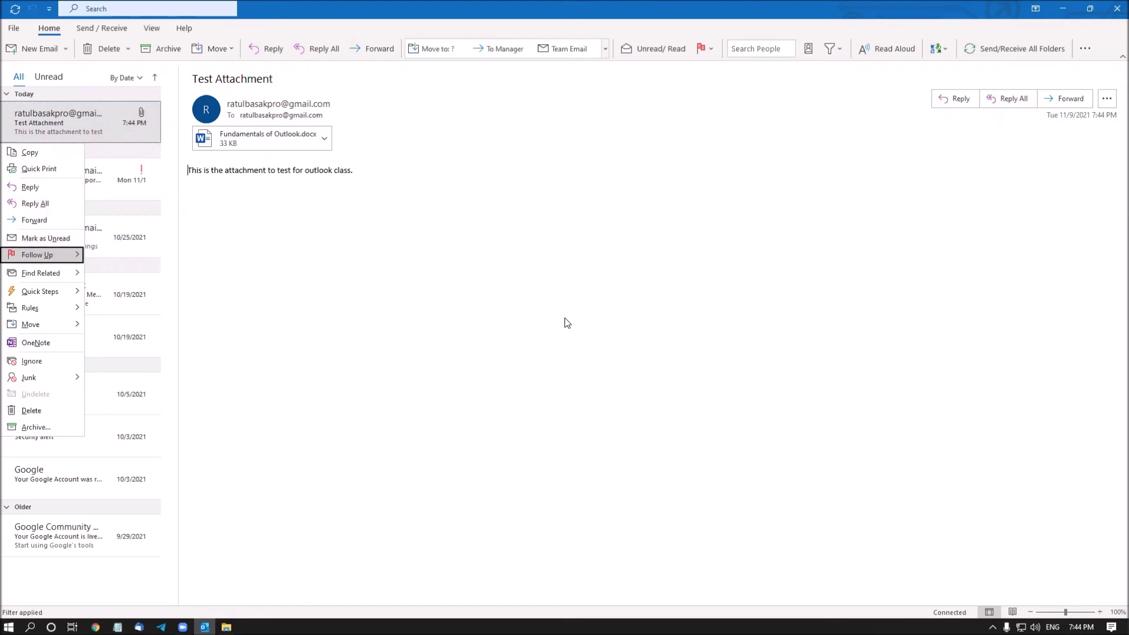
pyautogui.press('Down')
pyautogui.press('Down')
pyautogui.press('Down')
pyautogui.press('Down')
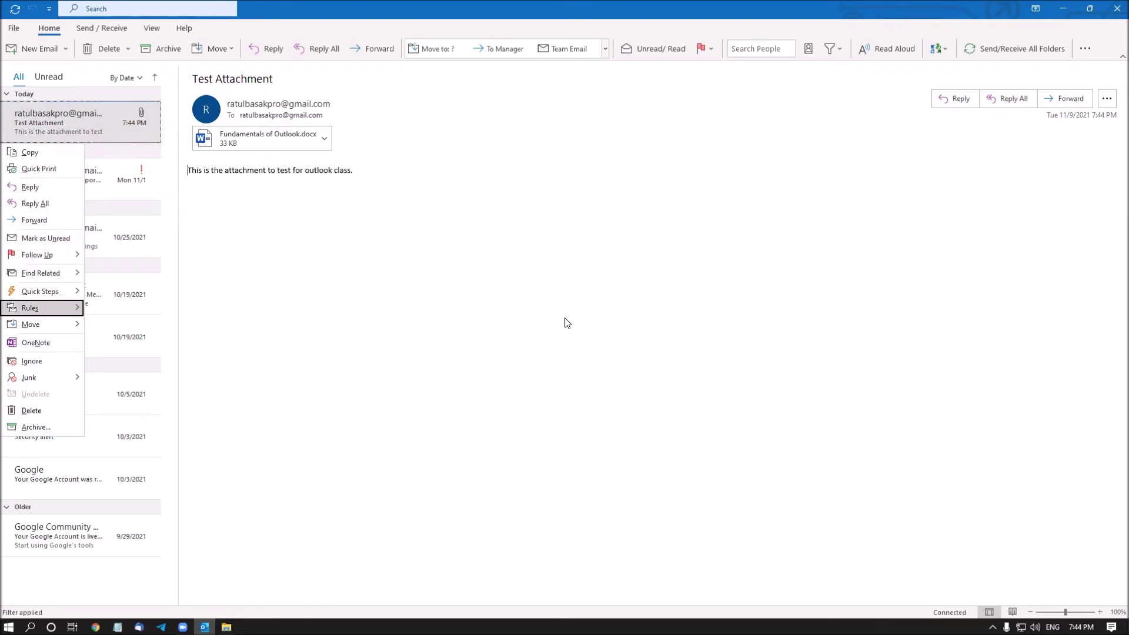
pyautogui.press('Down')
pyautogui.press('Down')
pyautogui.press('Down')
pyautogui.press('Down')
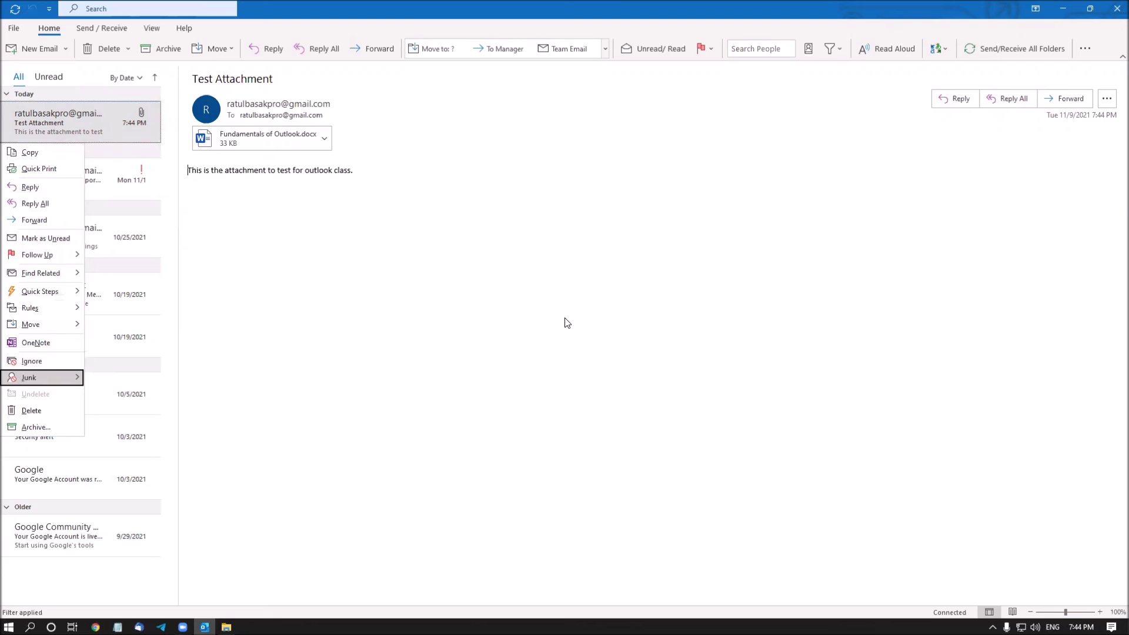
pyautogui.press('Down')
pyautogui.press('Down')
pyautogui.press('Down')
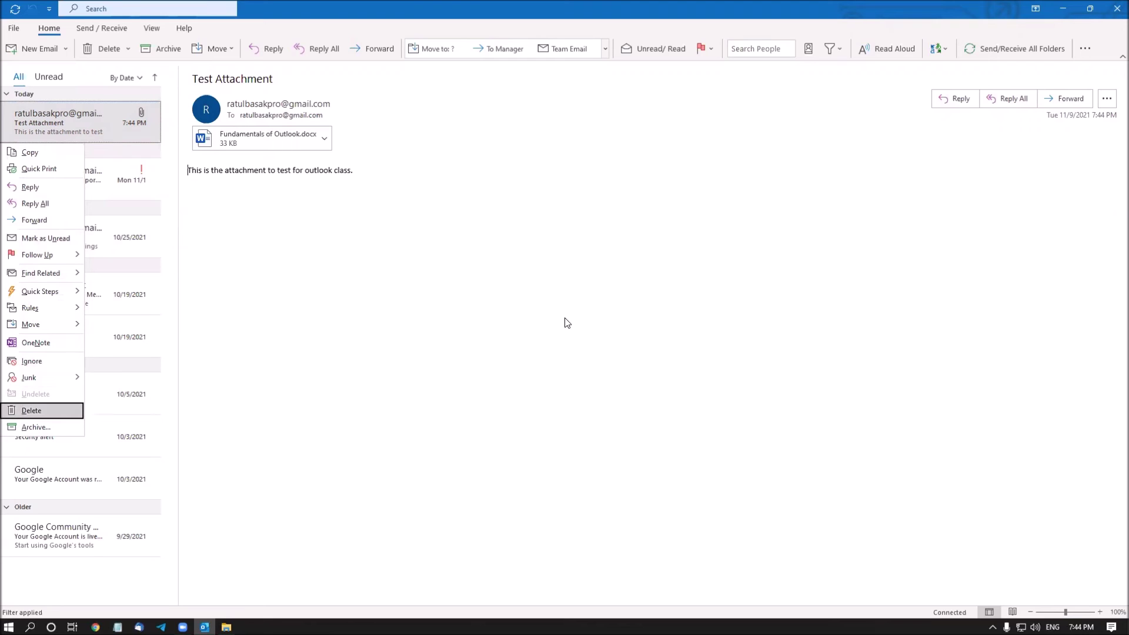
pyautogui.press('Escape')
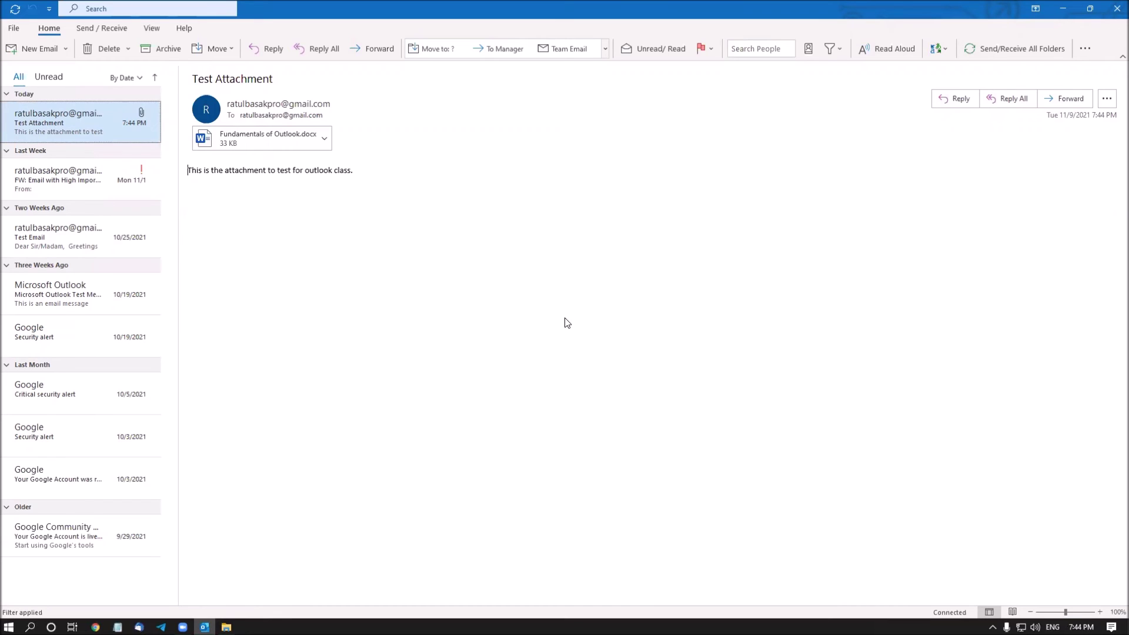
# Open the received Test Attachment message from the inbox in its own window.
pyautogui.press('Down')
pyautogui.press('Up')
pyautogui.press('Down')
pyautogui.press('Up')
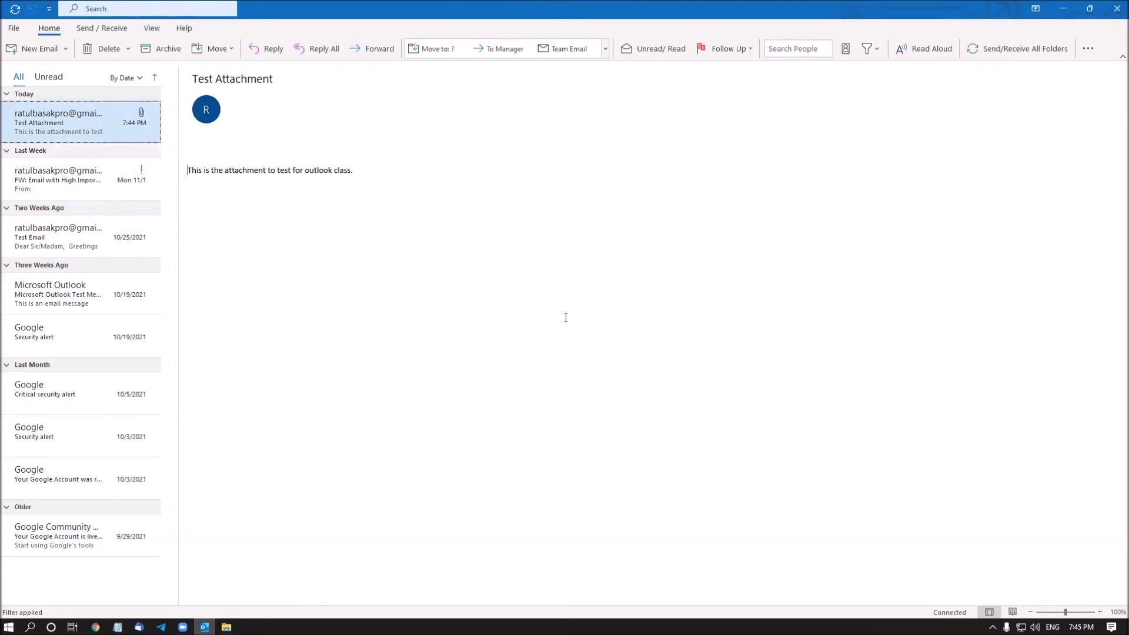
pyautogui.press('Down')
pyautogui.press('Up')
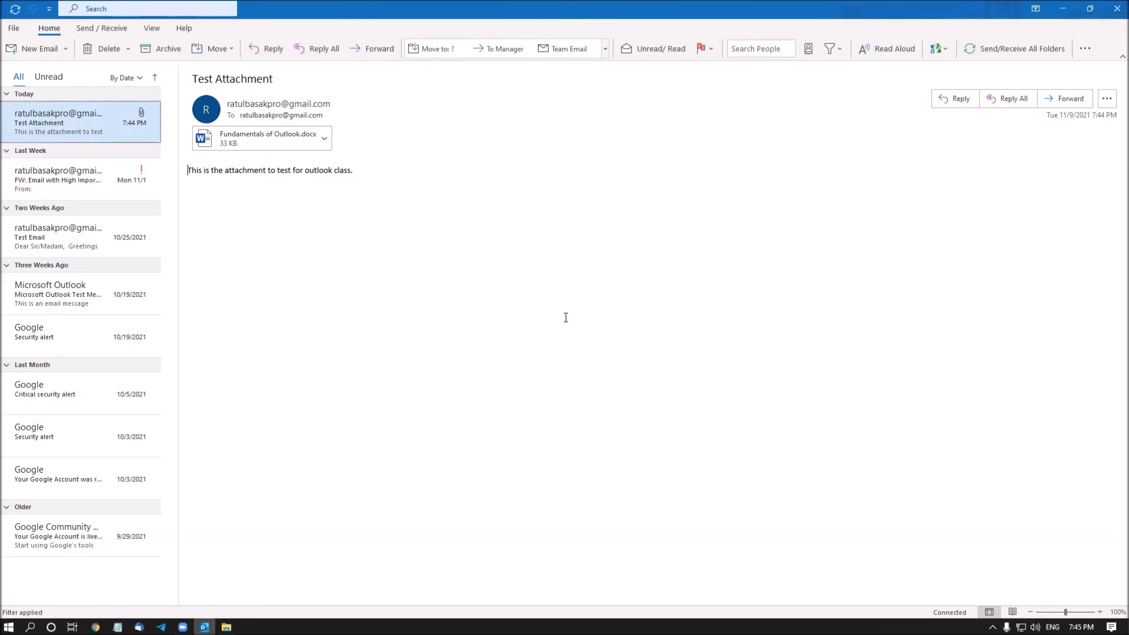
pyautogui.press('Return')
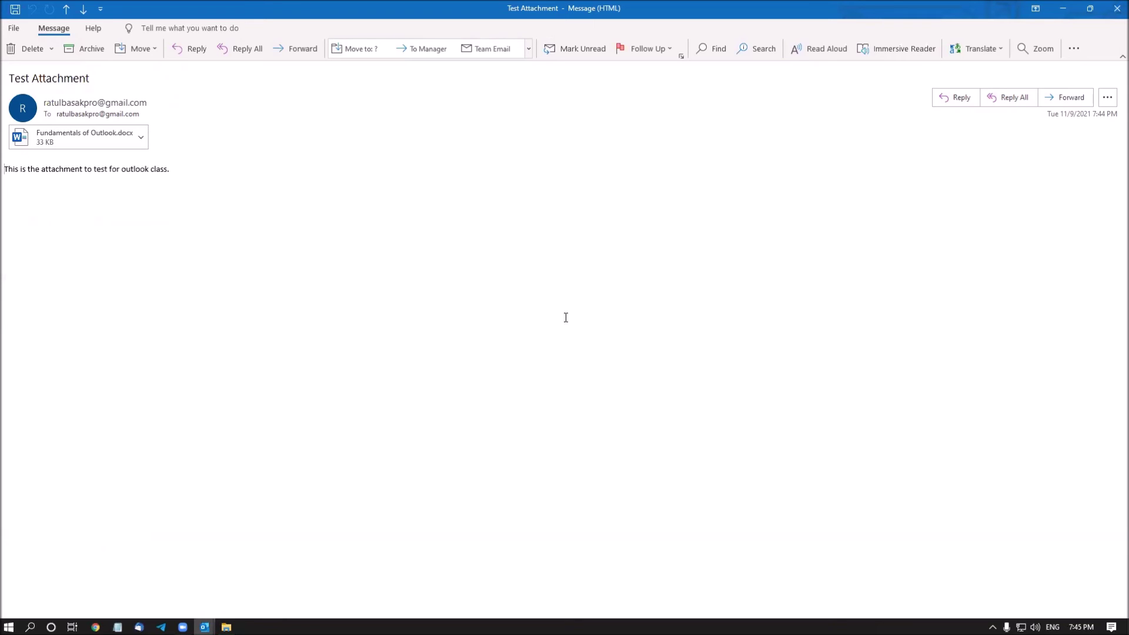
# Save the message's Fundamentals of Outlook.docx attachment to the Desktop under its existing file name.
pyautogui.press('Tab')
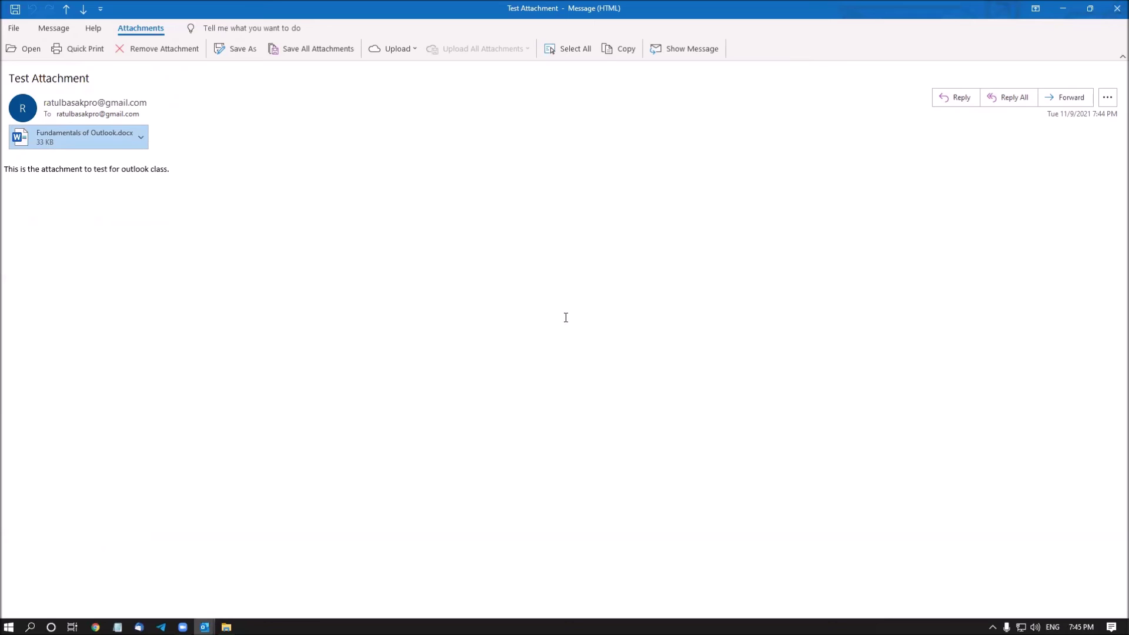
pyautogui.click(566, 318)
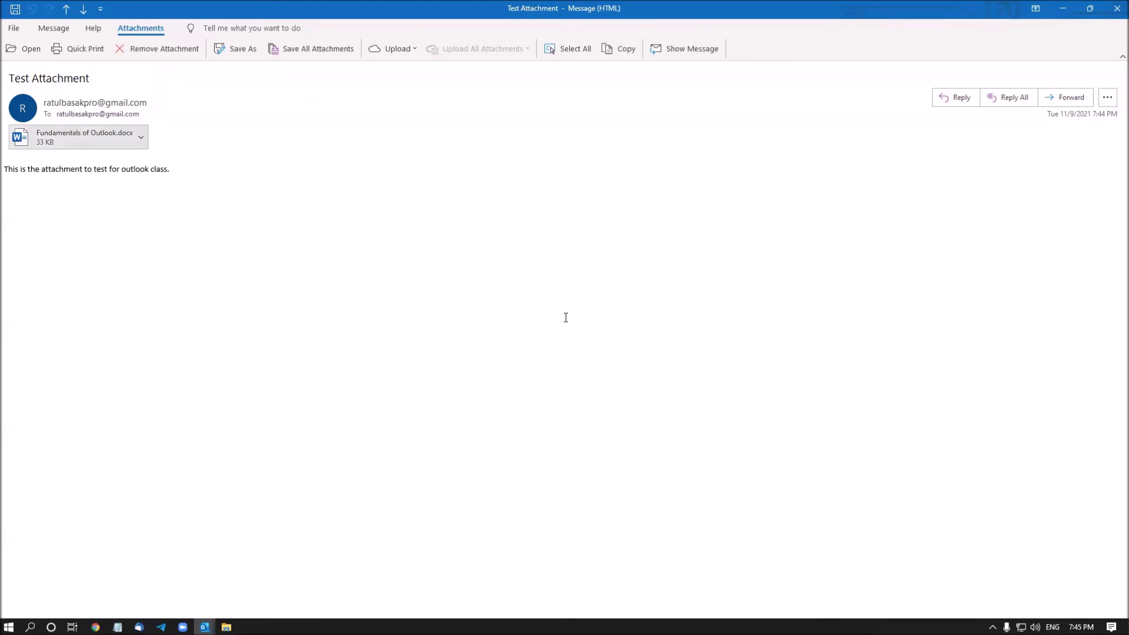
pyautogui.press('Tab')
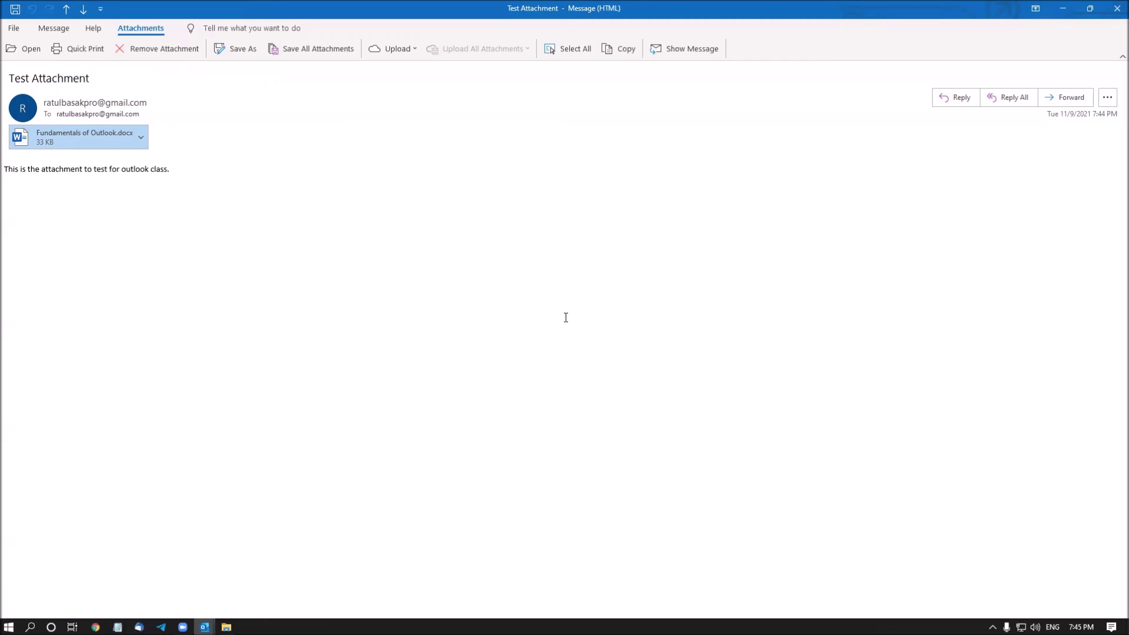
pyautogui.press('alt')
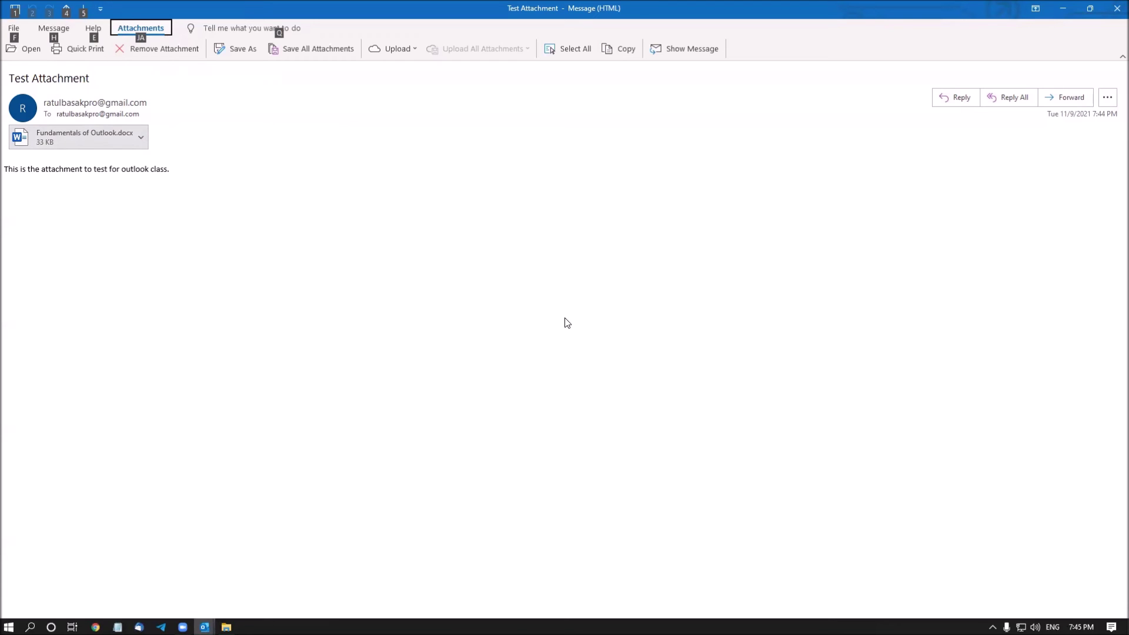
pyautogui.press('q')
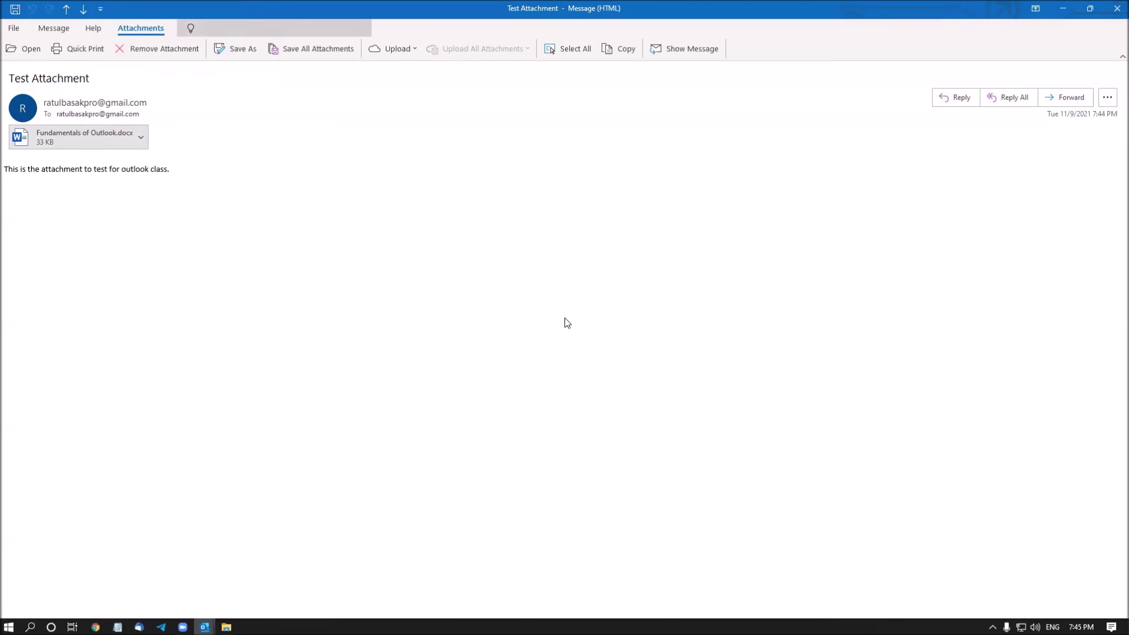
pyautogui.press('Tab')
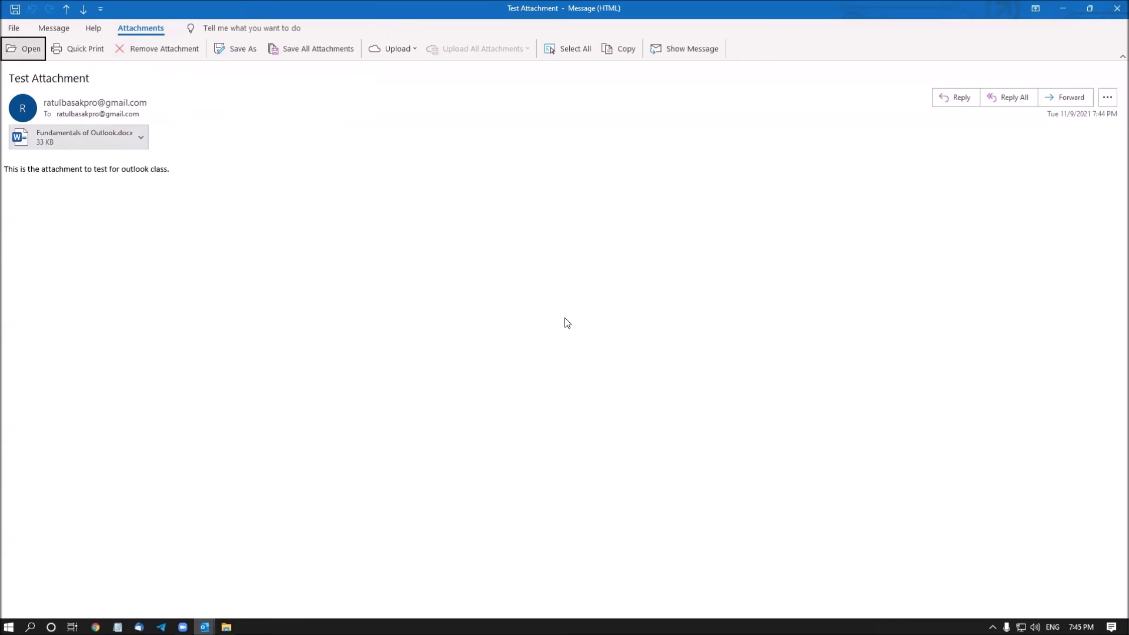
pyautogui.press('Right')
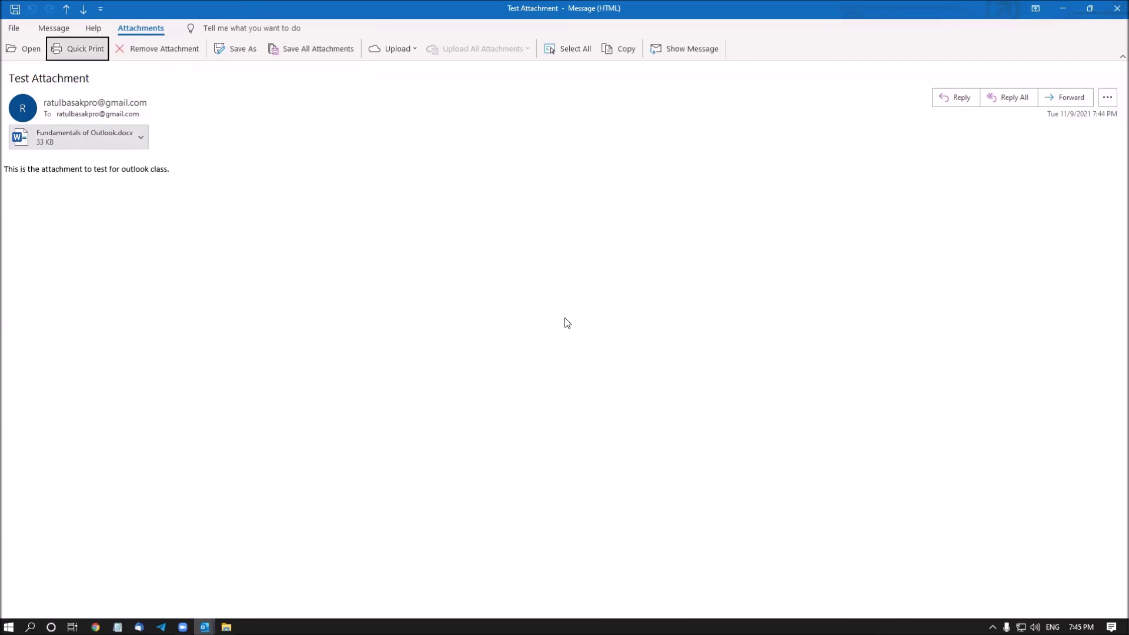
pyautogui.press('Right')
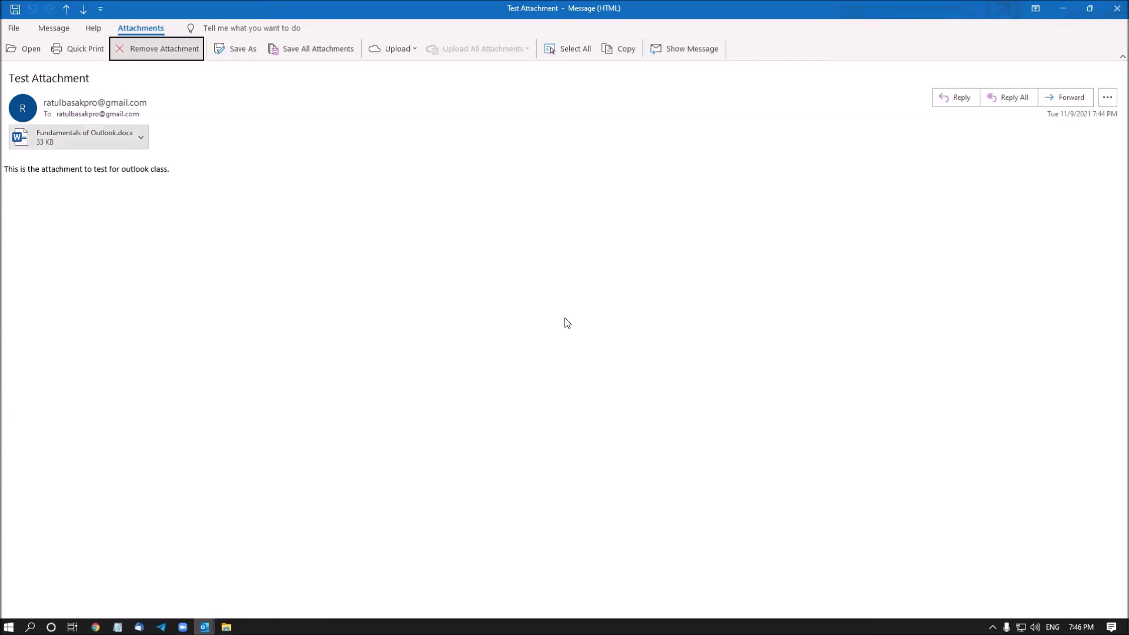
pyautogui.press('Right')
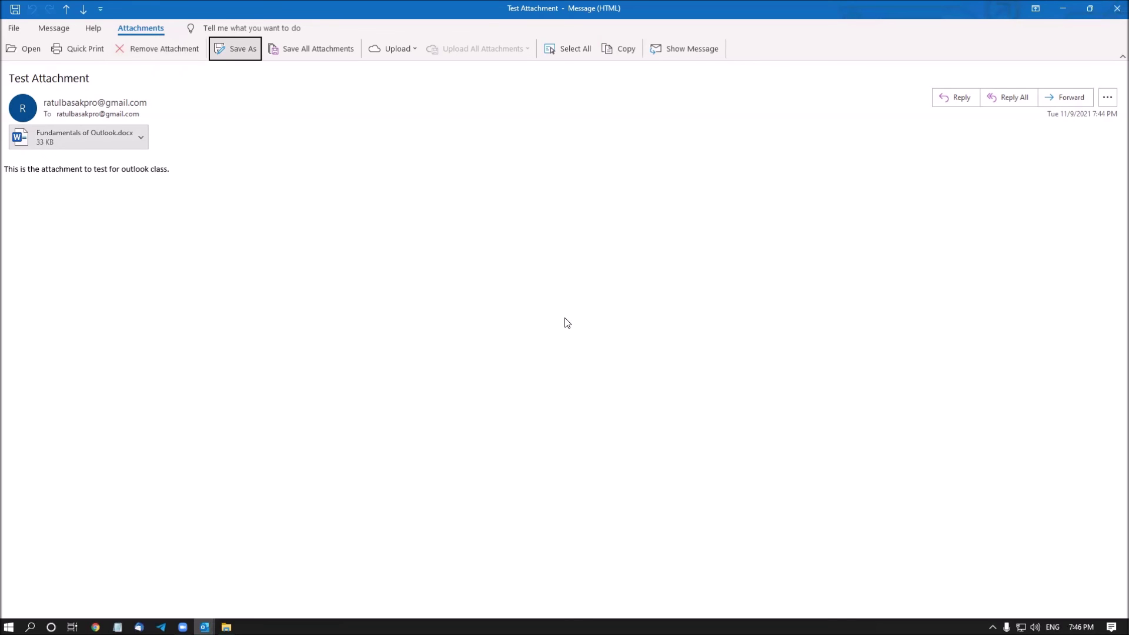
pyautogui.press('Return')
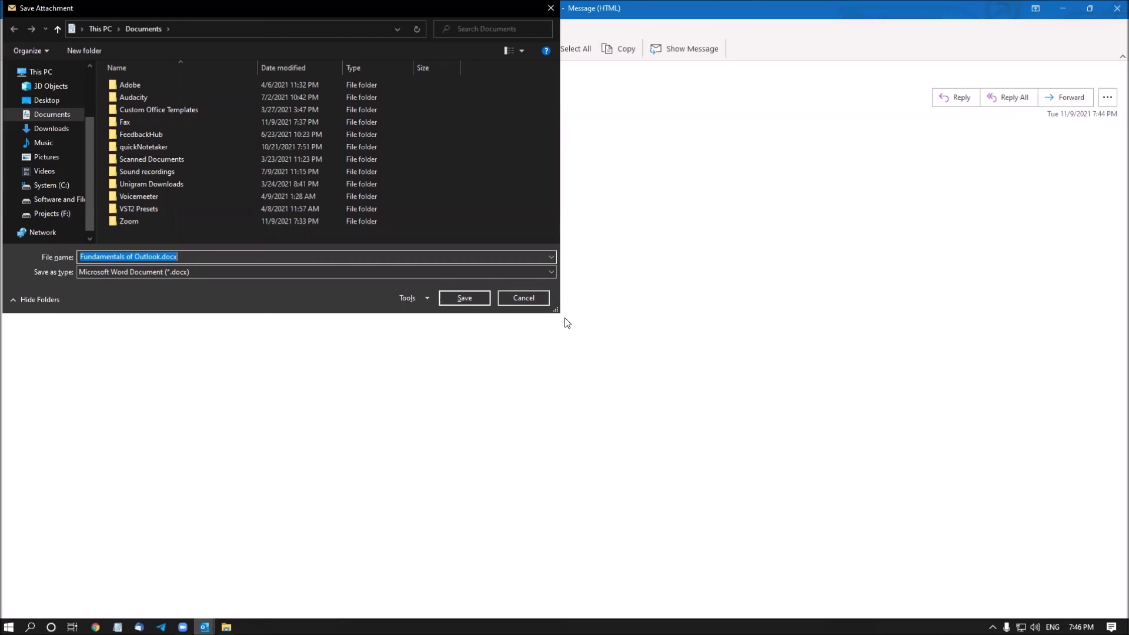
pyautogui.press('Return')
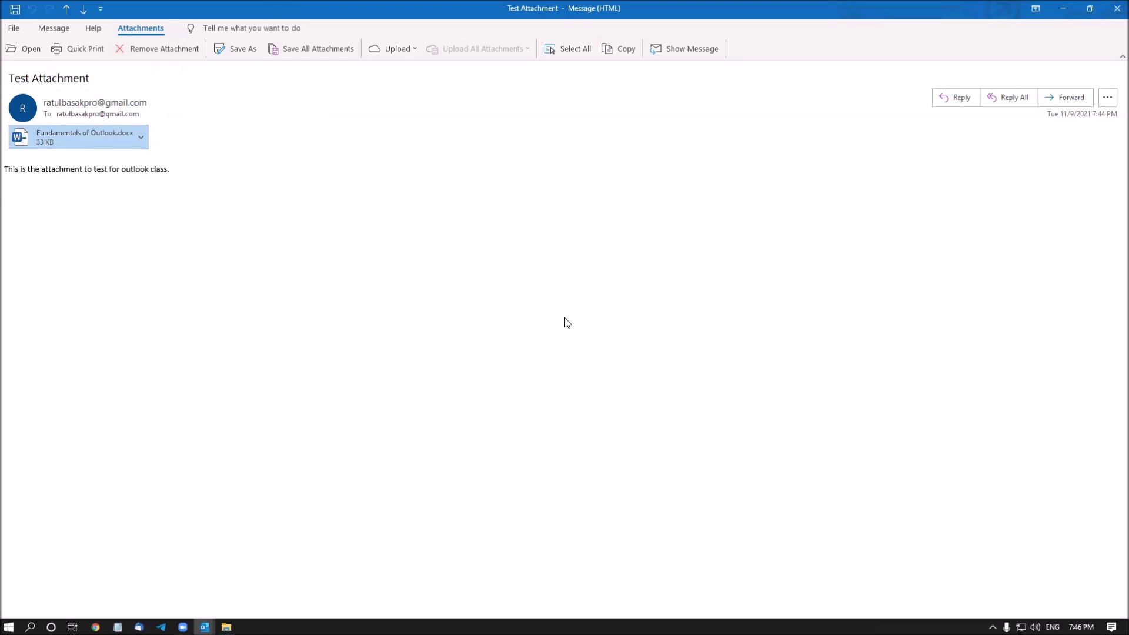
# Check the Desktop for the saved Fundamentals of Outlook.docx file and return to the open Test Attachment message.
pyautogui.click(566, 318)
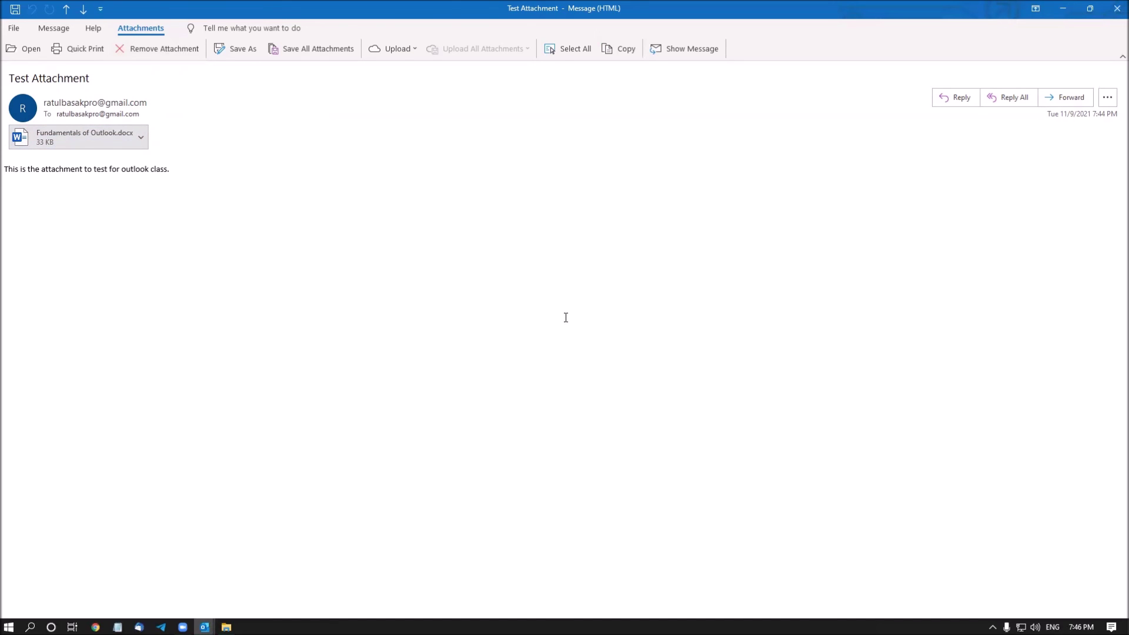
pyautogui.hotkey('shift', 'Tab')
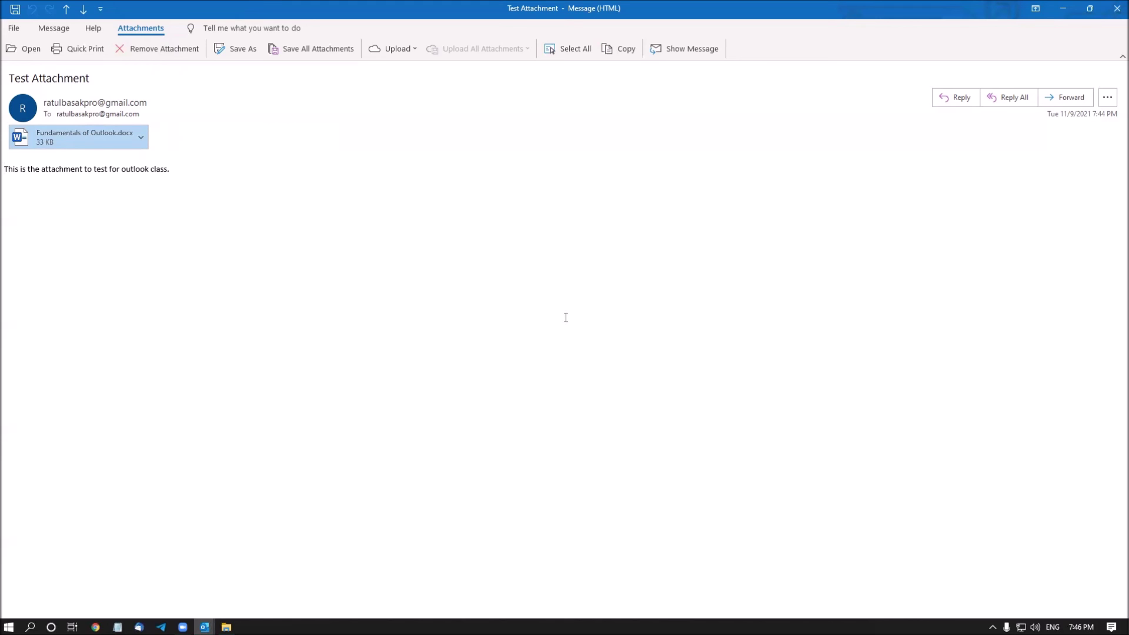
pyautogui.press('super+d')
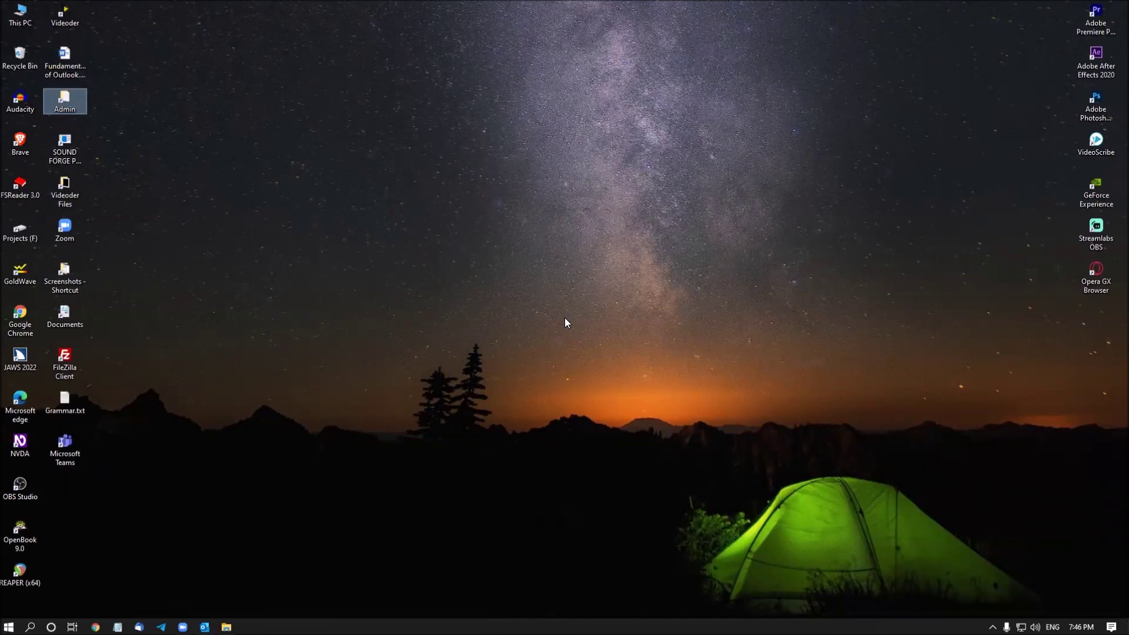
pyautogui.press('f')
pyautogui.press('f')
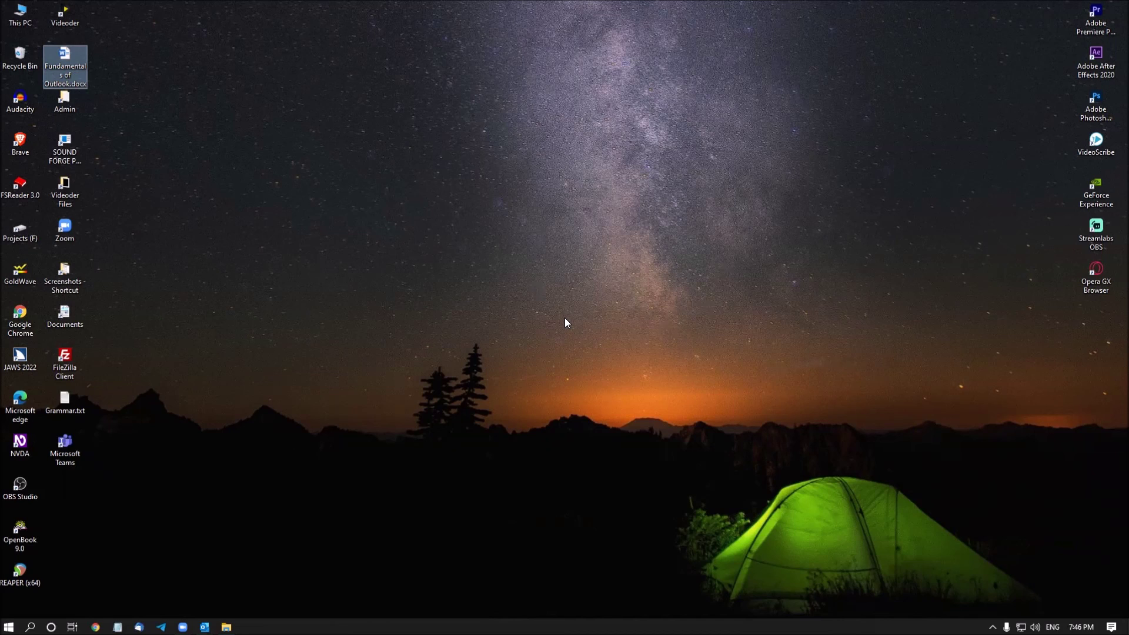
pyautogui.hotkey('alt', 'Tab')
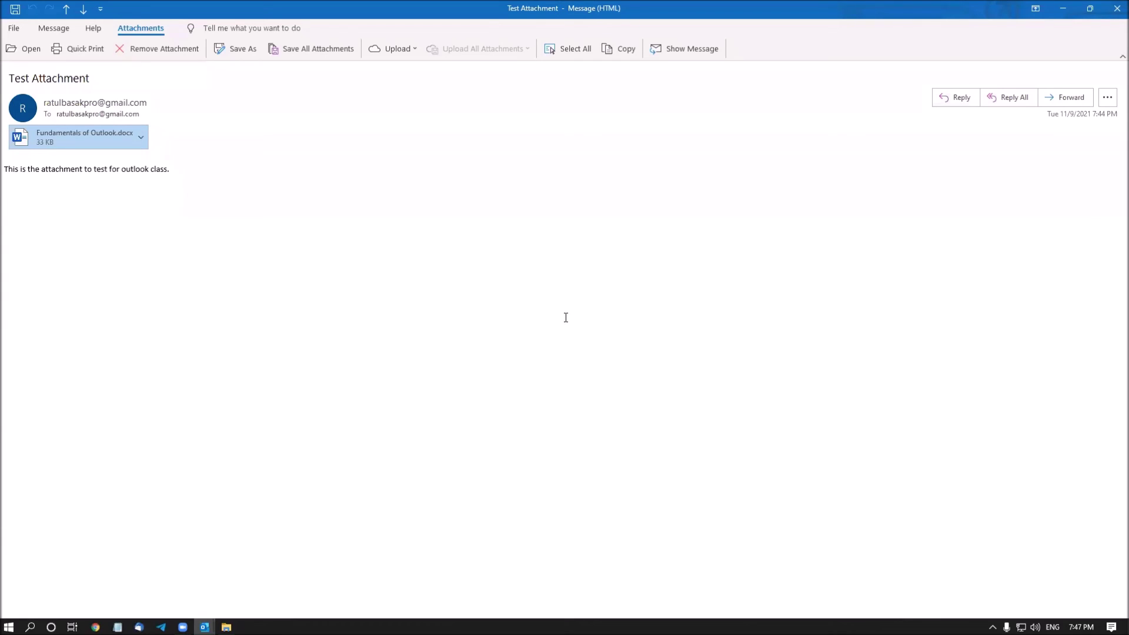